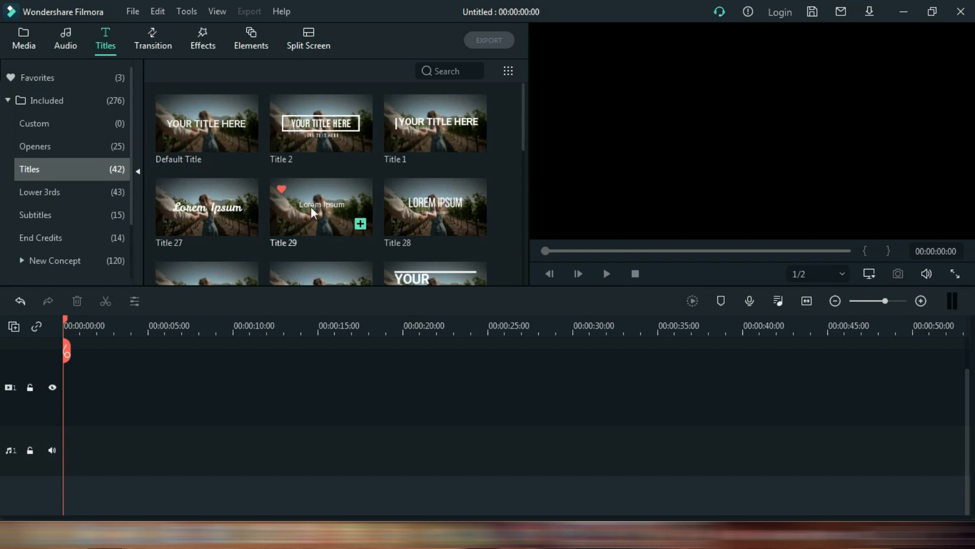
Step: Add the Title 29 preset at the start of video track 1 and open its advanced text editor
drag(337, 194, 69, 391)
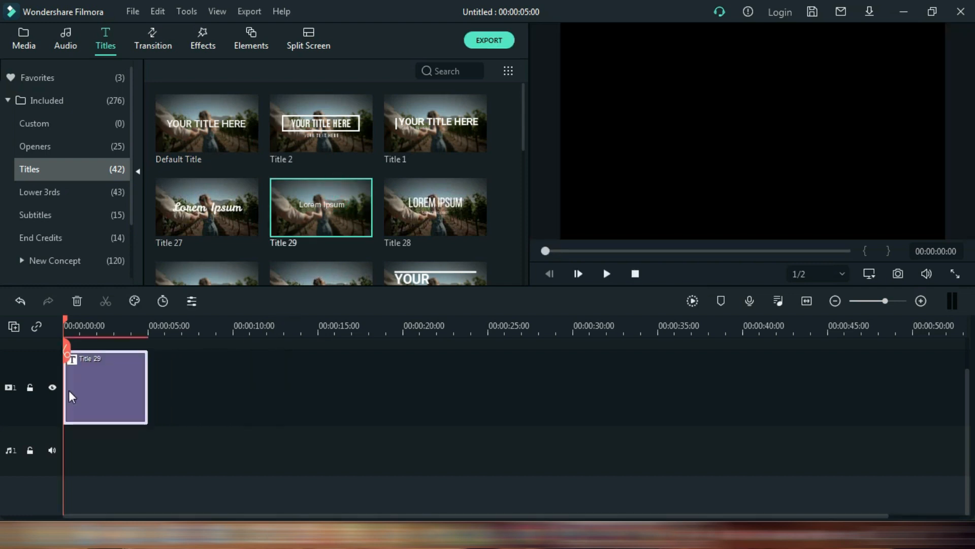
double_click(121, 380)
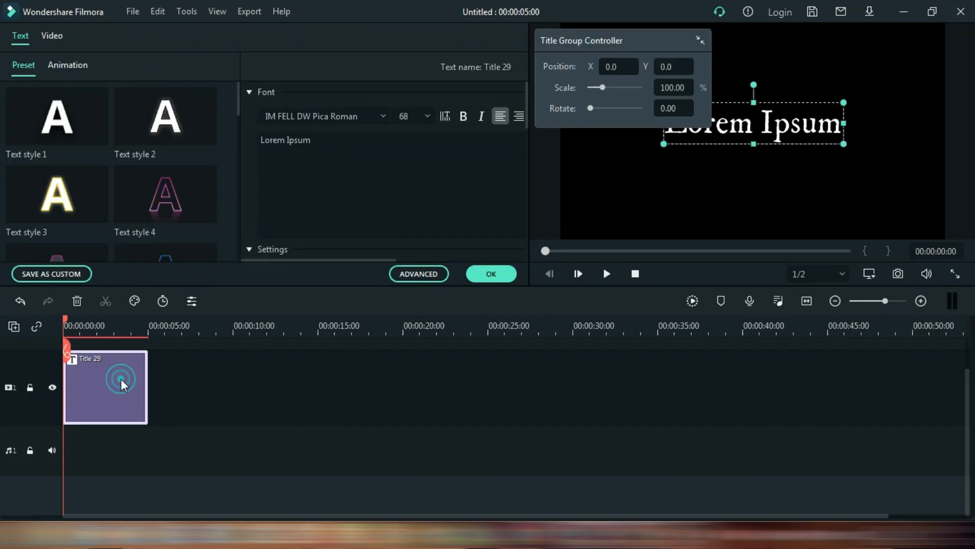
click(410, 278)
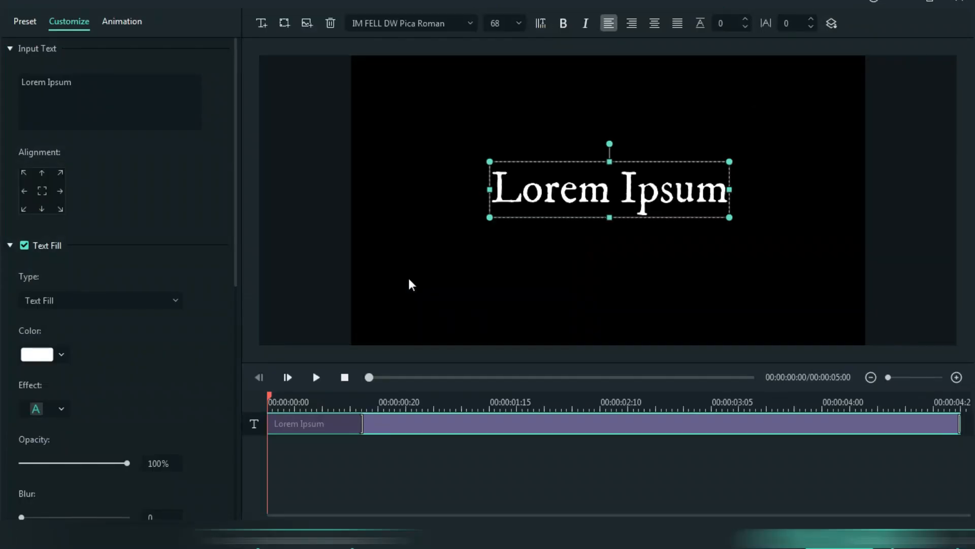
Step: Replace the title's placeholder text with "INSPIRON IT TUTORIAL PRESENT"
mouse_move(31, 82)
mouse_down()
mouse_move(82, 82)
mouse_move(15, 82)
mouse_up()
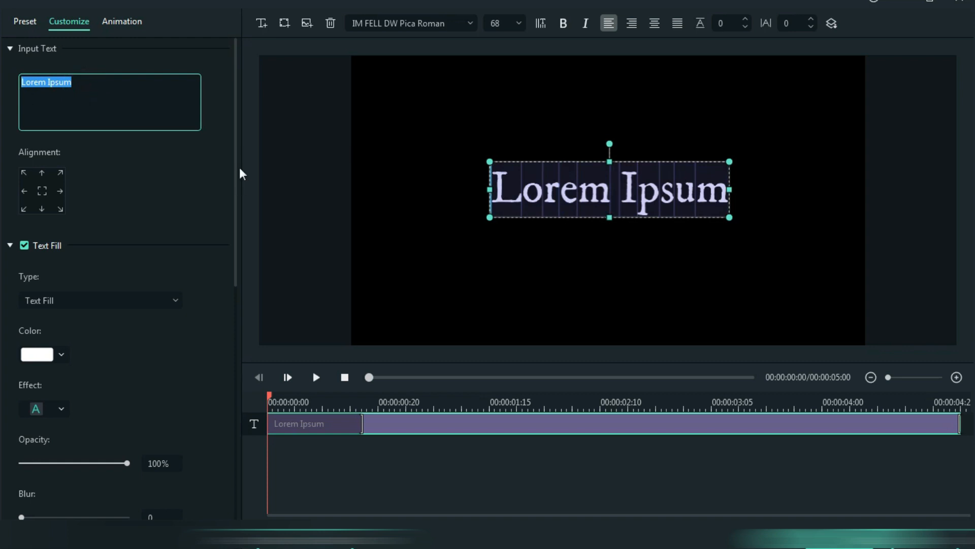
text(I)
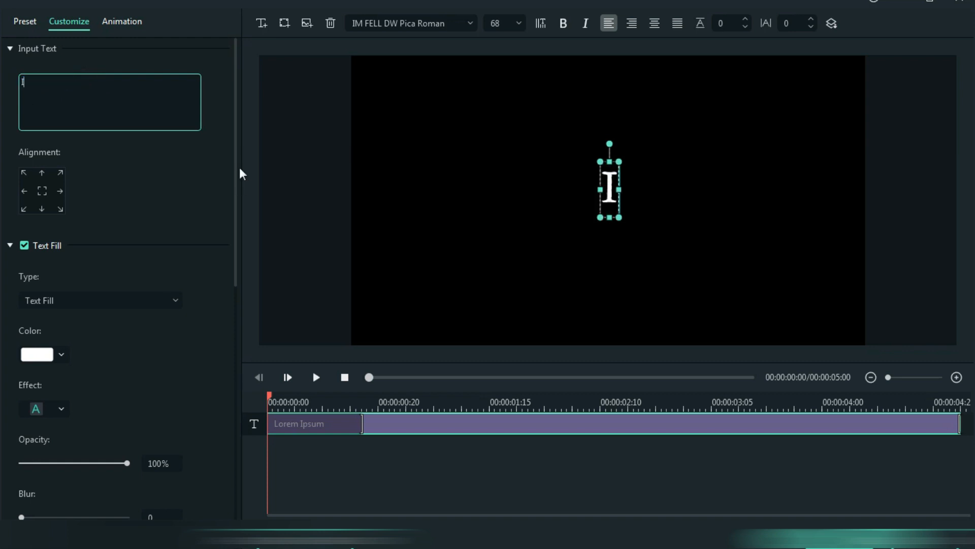
text(NSPIRON IT TUTORIAL PRESEN)
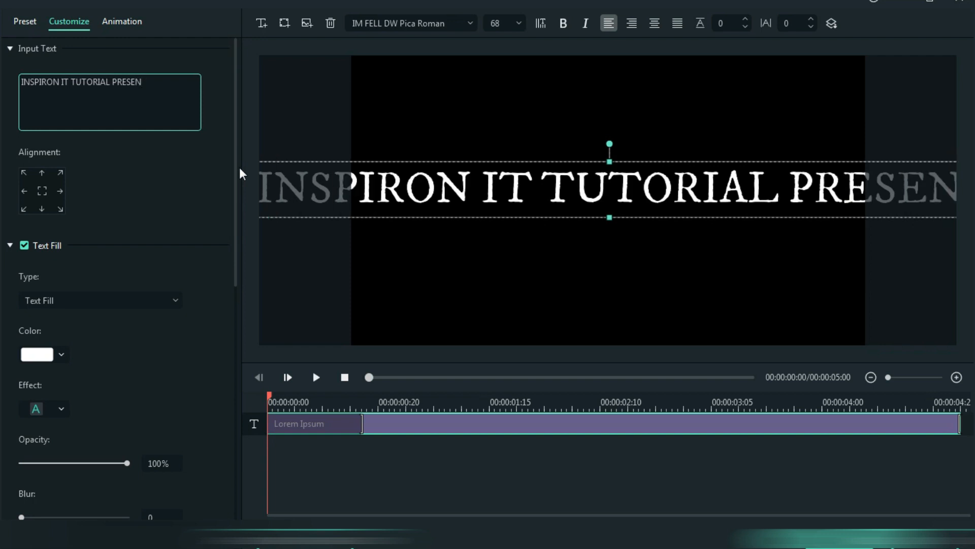
text(T)
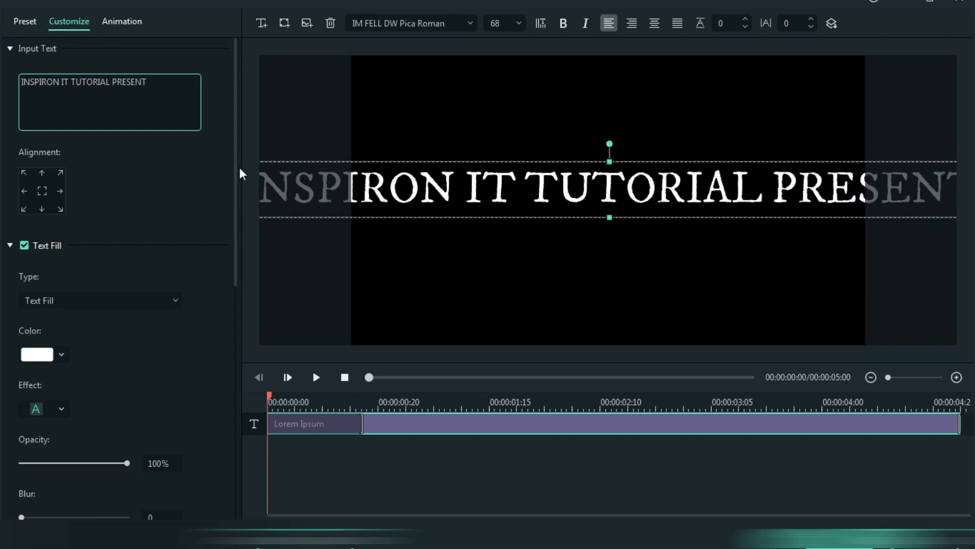
Step: Set the title text to size 32 in the Roboto Light font
click(518, 23)
scroll(496, 107, up, 3)
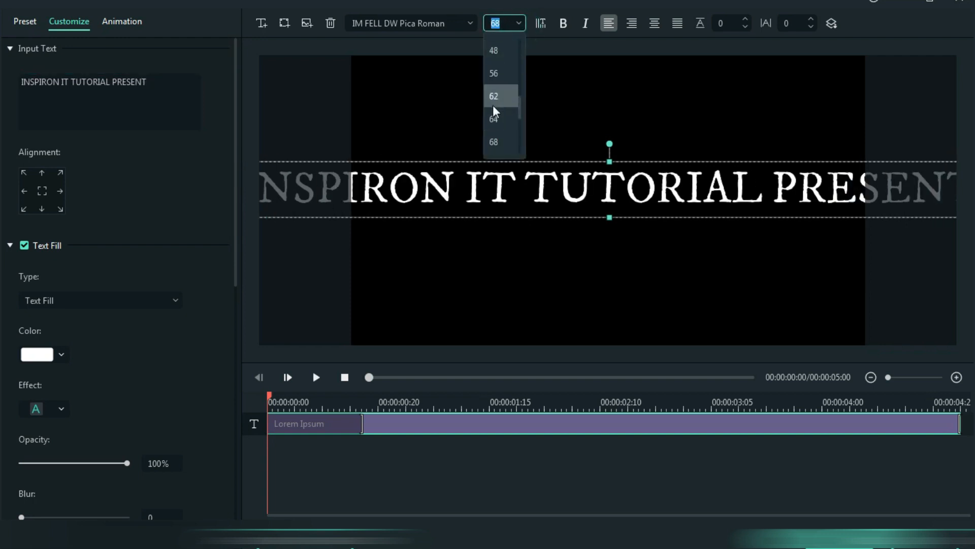
click(496, 99)
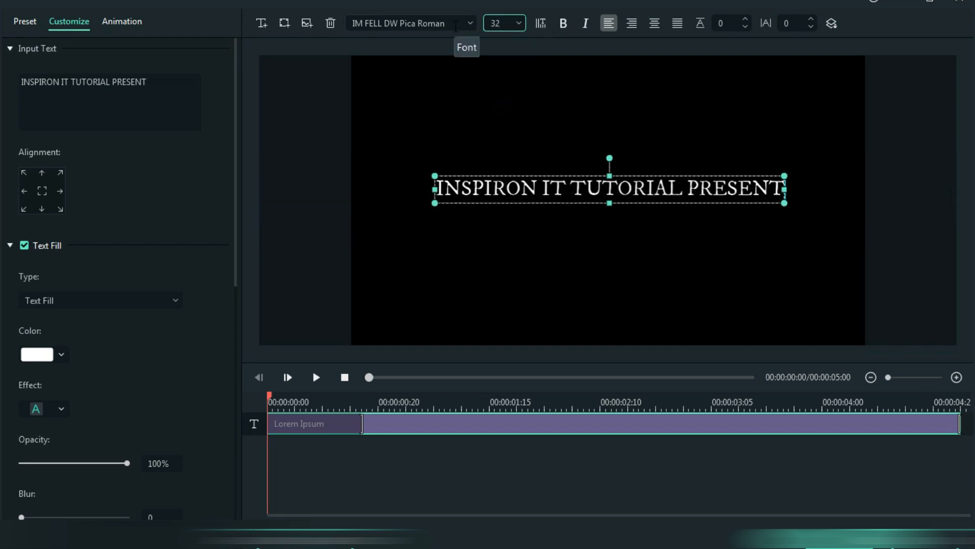
click(455, 26)
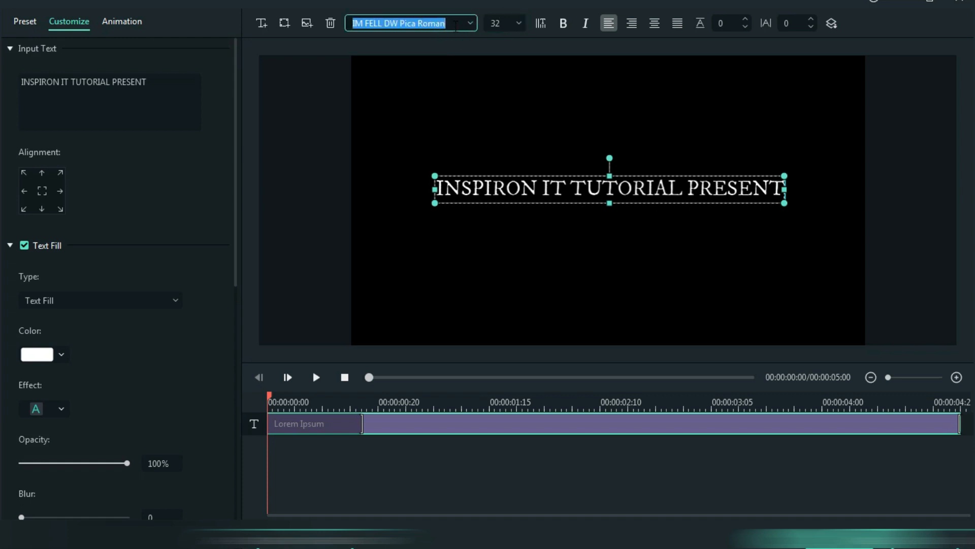
key(BackSpace)
text(roboto)
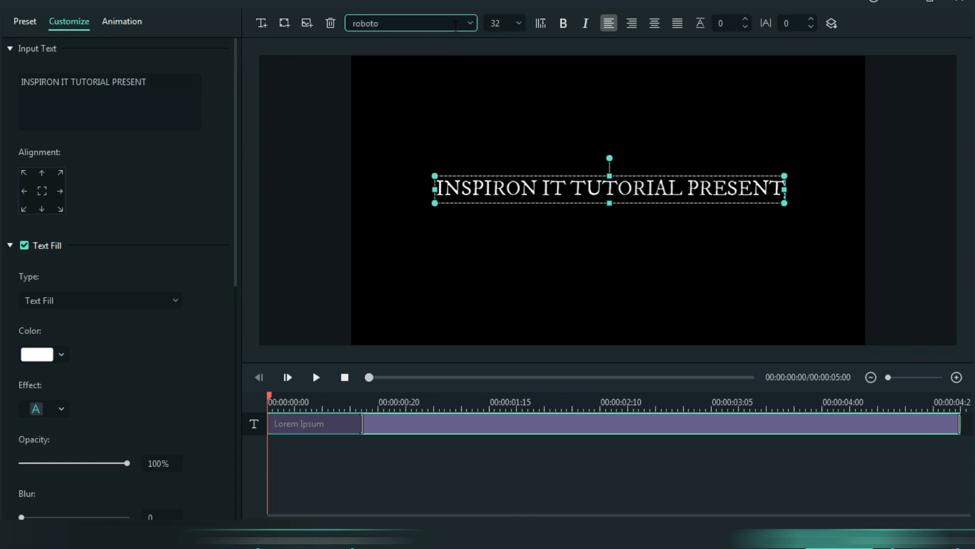
text( light)
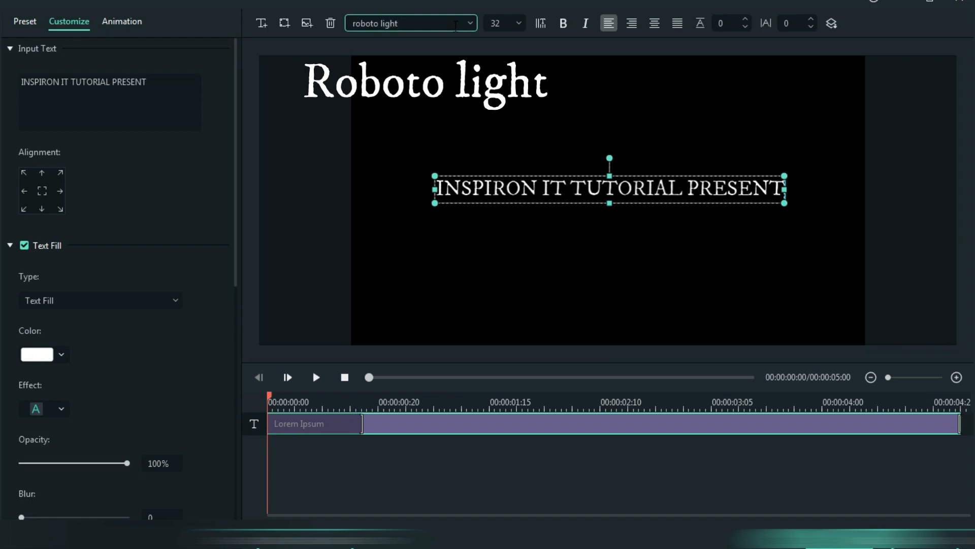
key(Return)
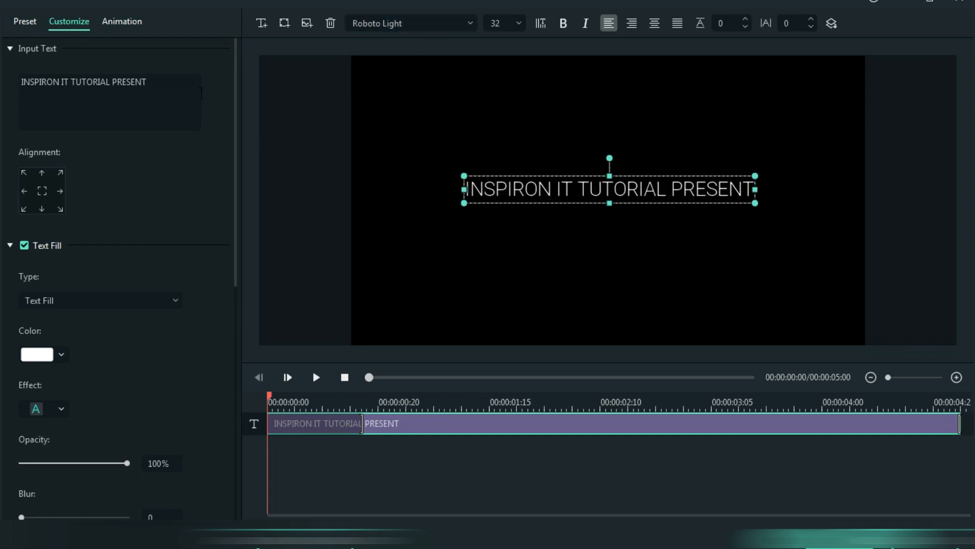
Step: Apply the Random 2 animation to the title text
click(131, 23)
scroll(71, 229, down, 5)
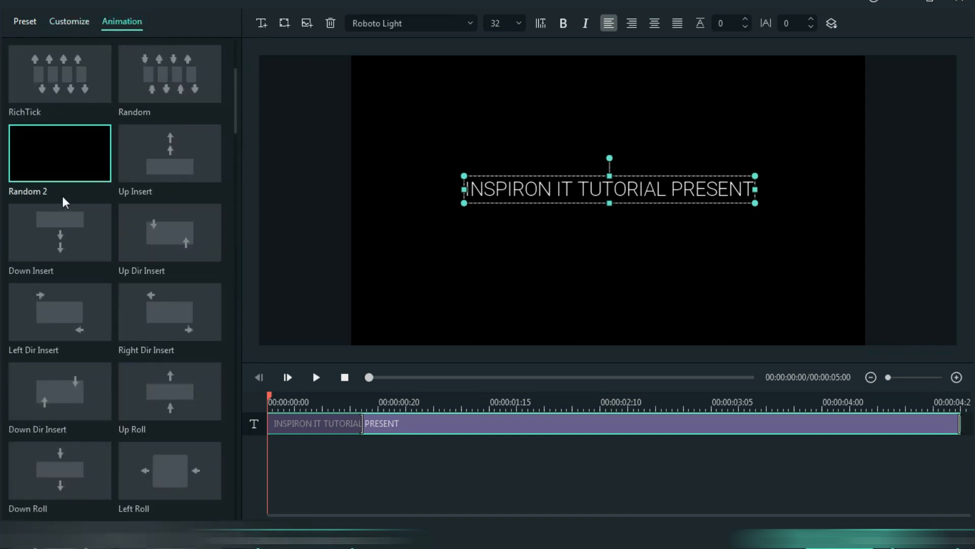
click(45, 148)
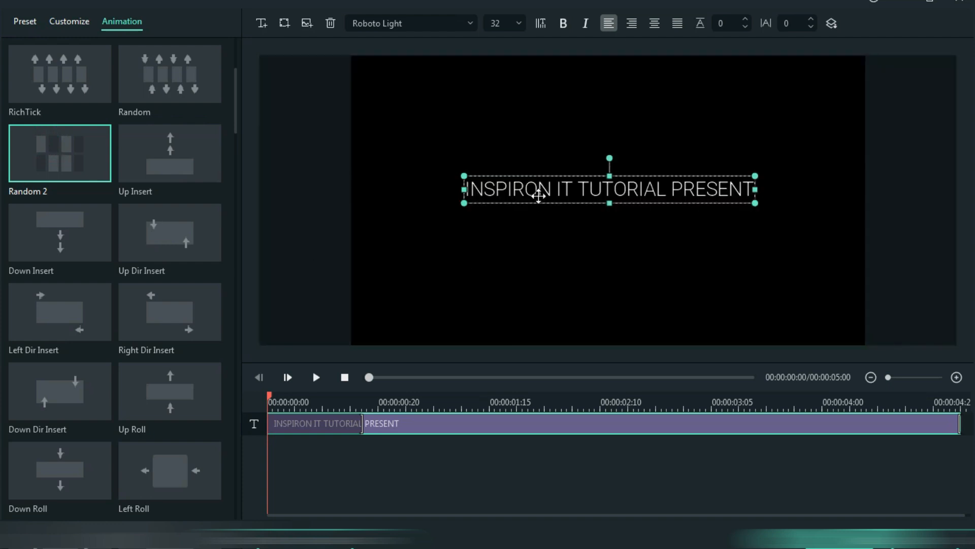
Step: Increase the title's letter spacing to 5
click(536, 192)
click(536, 192)
click(471, 189)
click(811, 21)
click(811, 20)
click(812, 20)
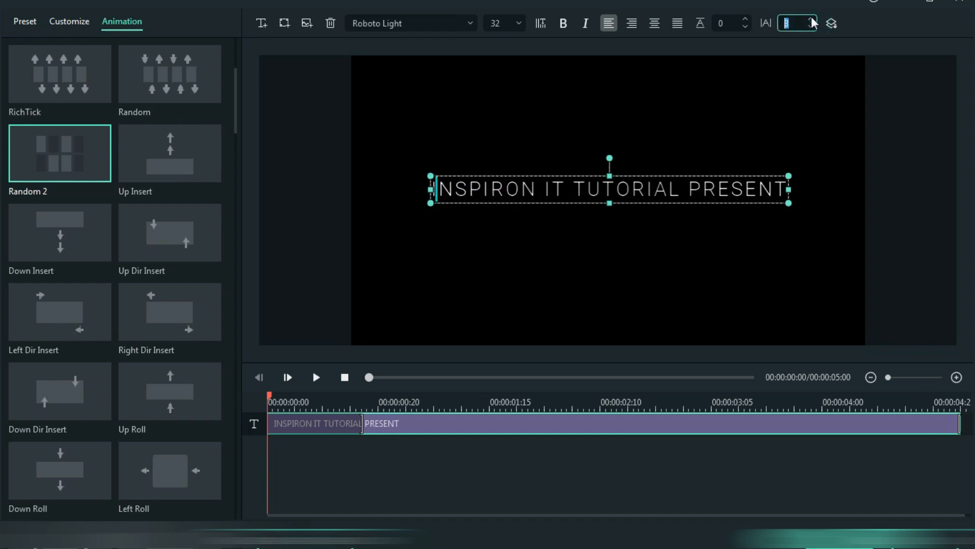
click(811, 20)
click(811, 20)
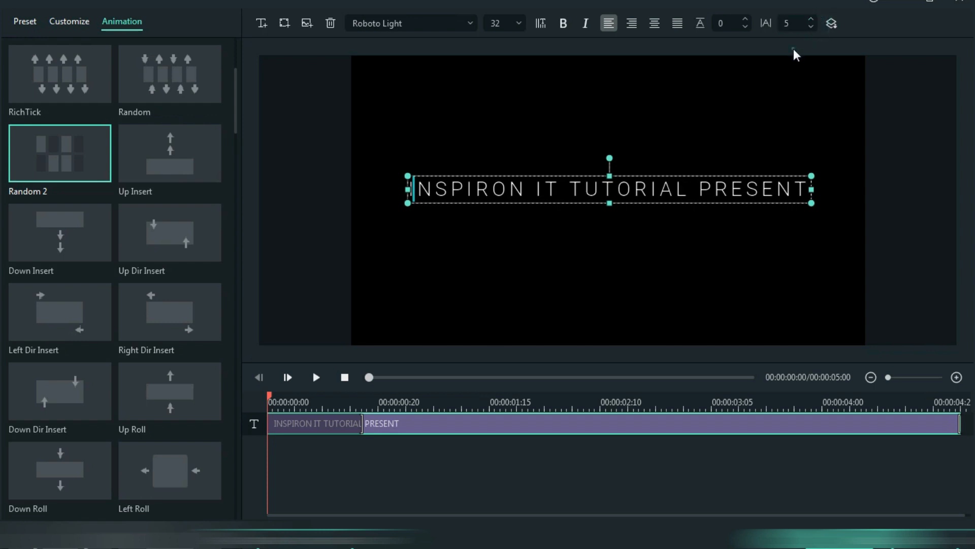
Step: Lengthen the title's opening Random 2 animation to end at about 00:00:02:20, and save the title edits
click(53, 170)
drag(361, 425, 676, 428)
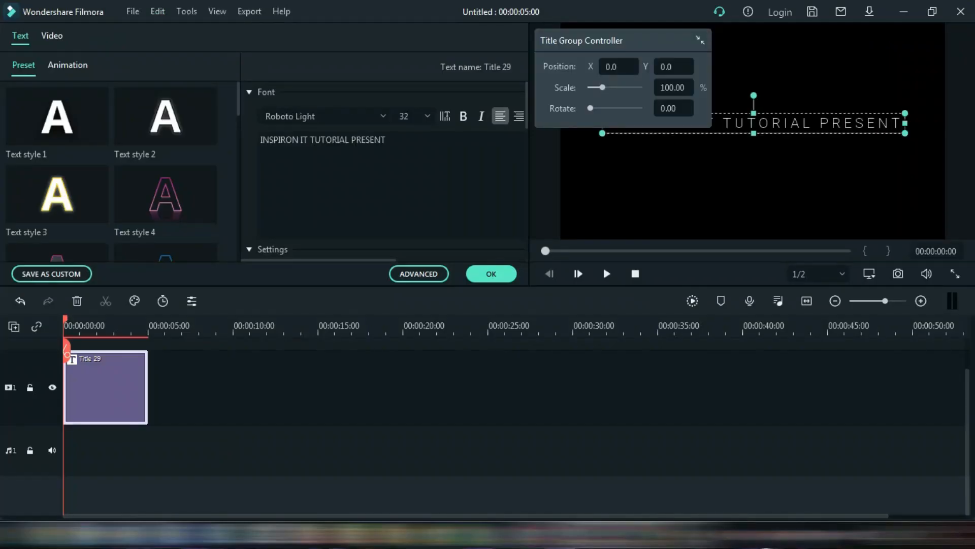
click(491, 274)
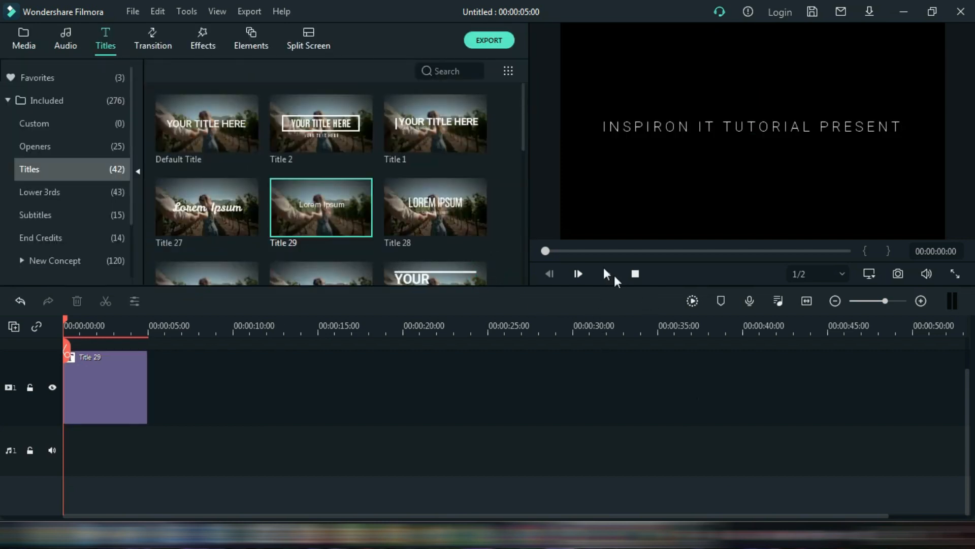
Step: Play back the animated title to check the letter reveal, and stop during the opening animation
click(606, 273)
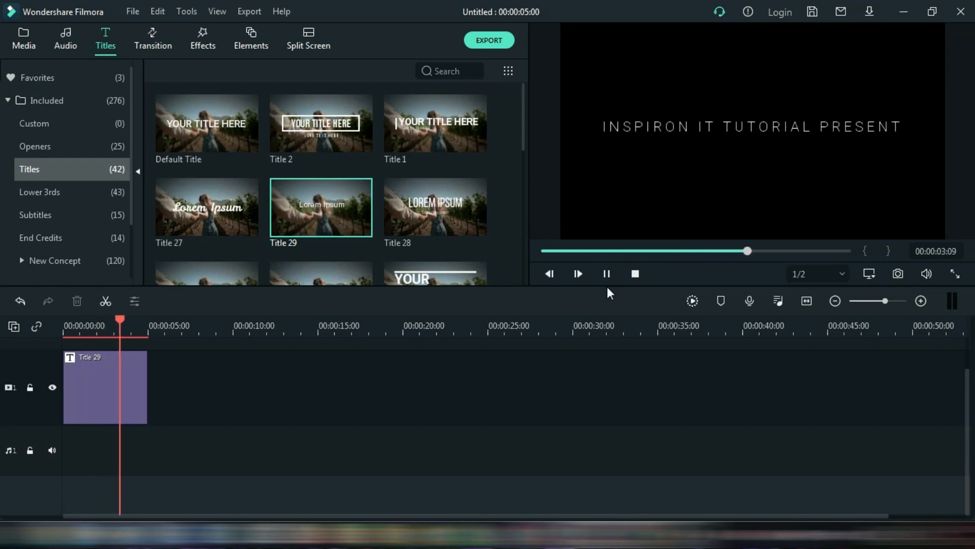
click(601, 252)
click(606, 273)
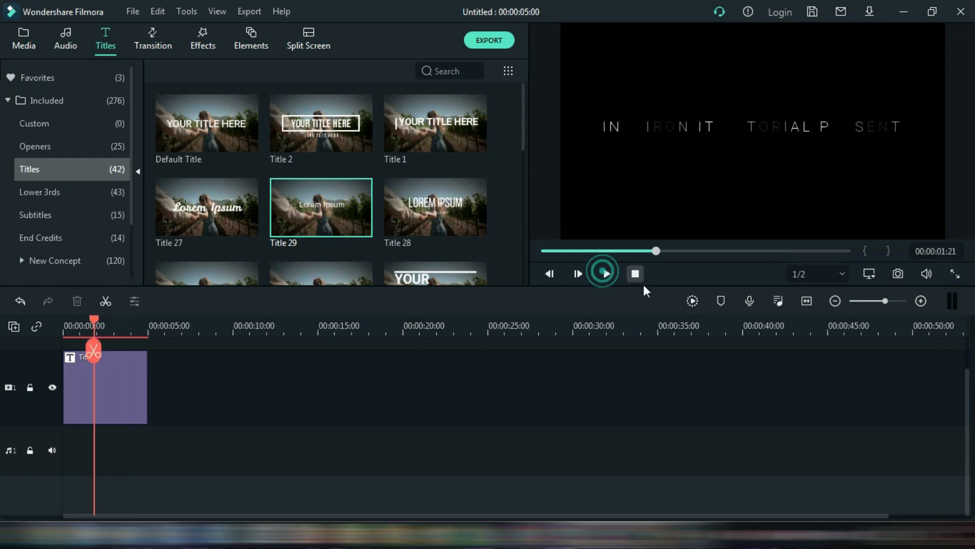
Step: Export the title as a 1920x1080 MP4 named "My Video o" to the Desktop
click(489, 40)
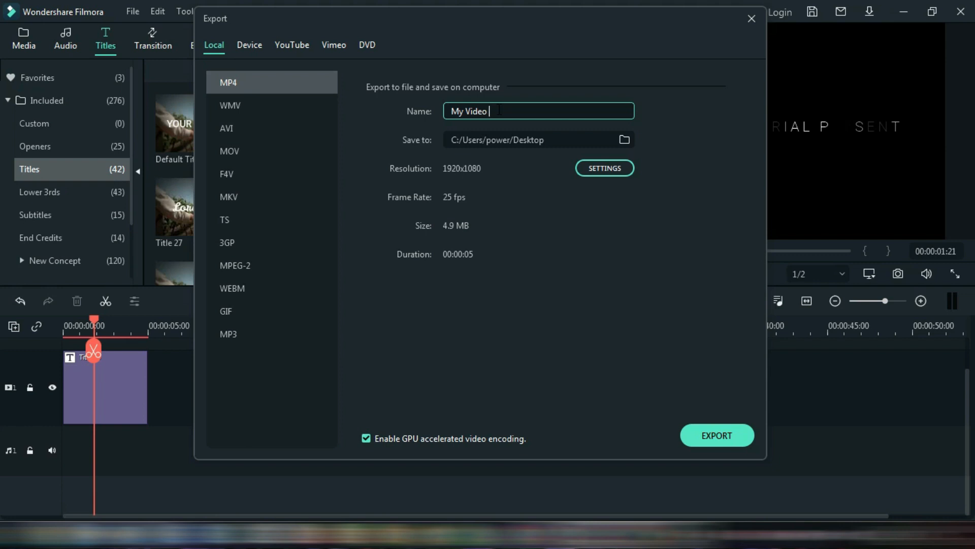
click(706, 437)
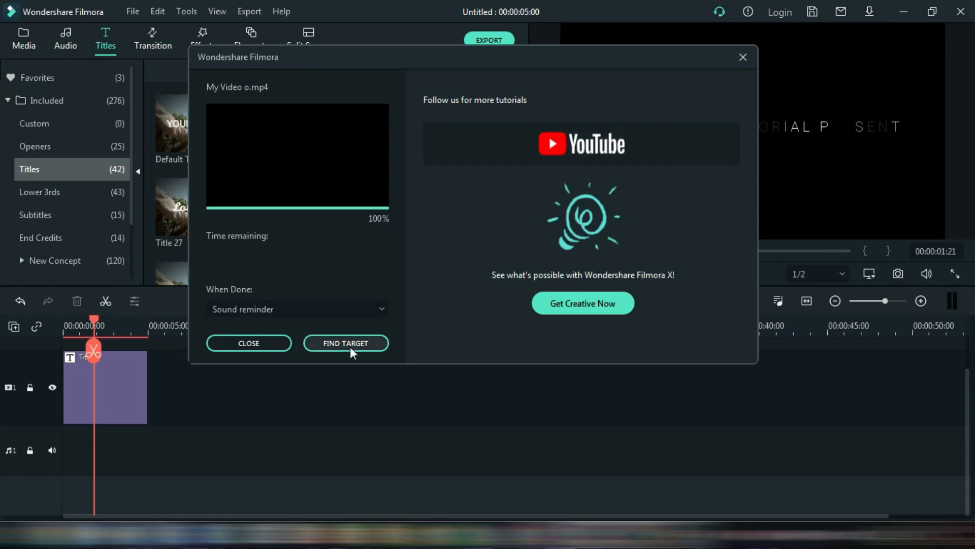
Step: Locate the exported "My Video o" file in its folder and import it into the project media
click(351, 346)
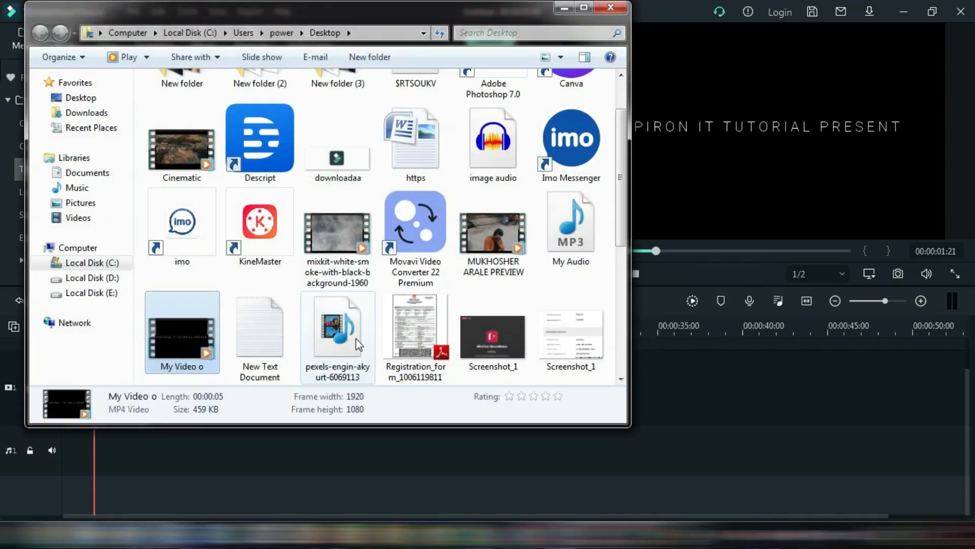
drag(166, 327, 603, 462)
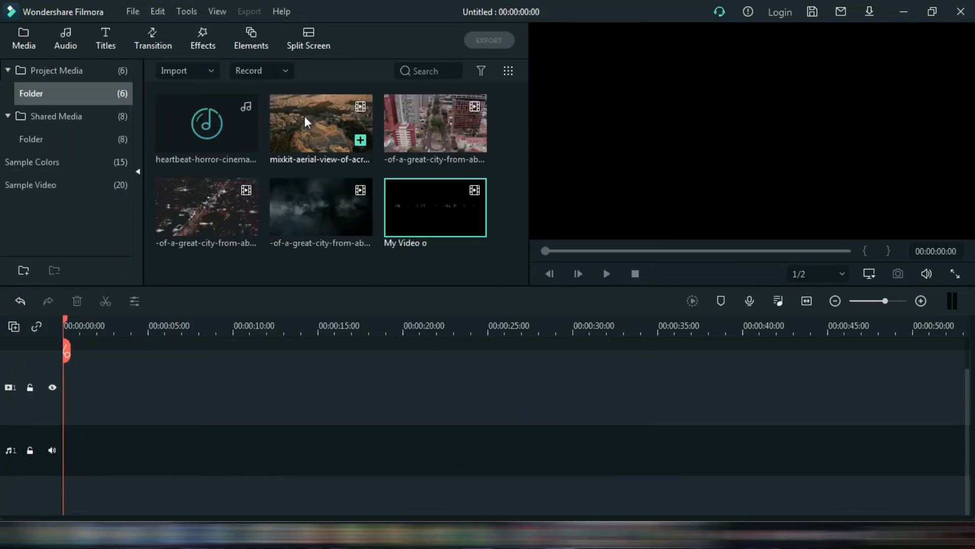
Step: Place the aerial acropolis clip on track 1, keeping the 1920 x 1080 25fps project settings, and stack "My Video o" above it at the start
drag(307, 118, 93, 389)
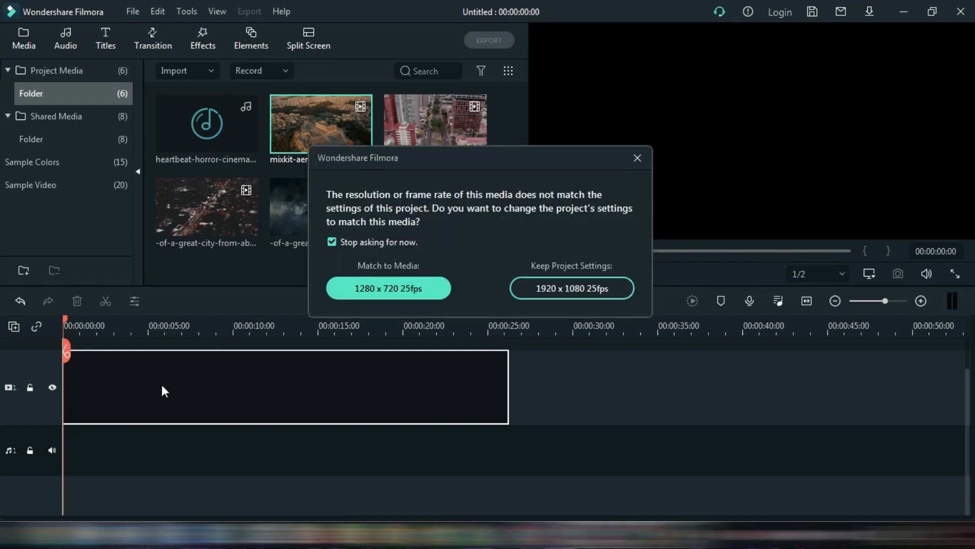
click(560, 289)
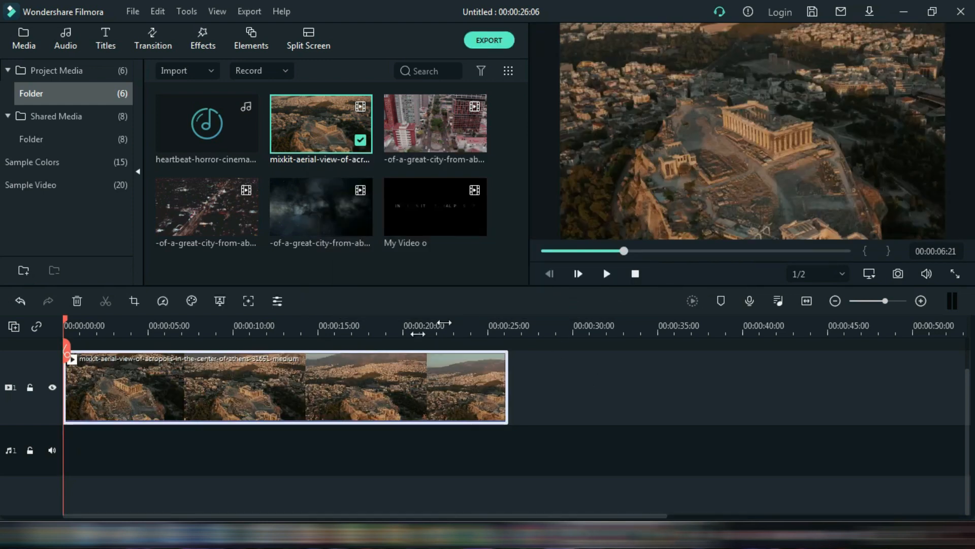
scroll(380, 350, up, 1)
drag(422, 216, 53, 384)
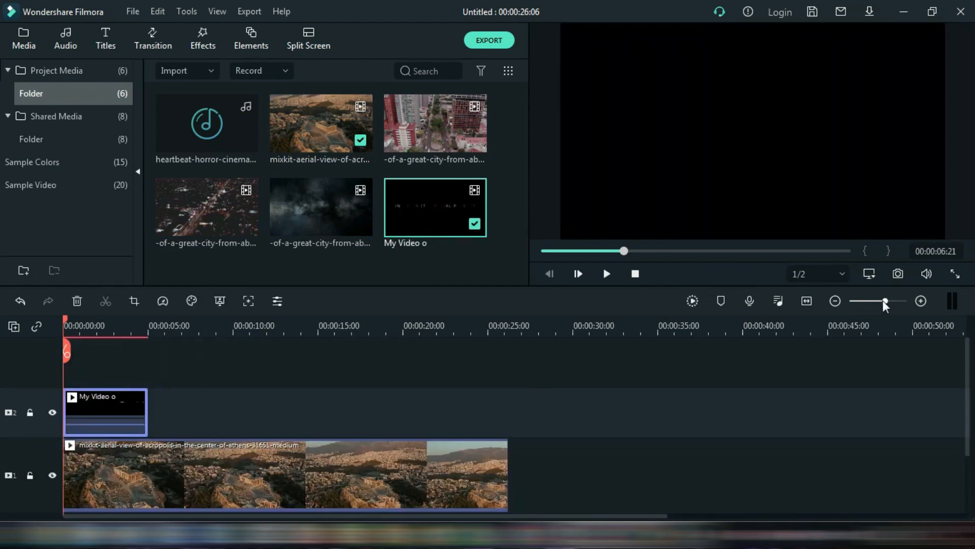
Step: Trim the end of the acropolis clip to 5 seconds, matching the end of "My Video o"
drag(888, 301, 890, 304)
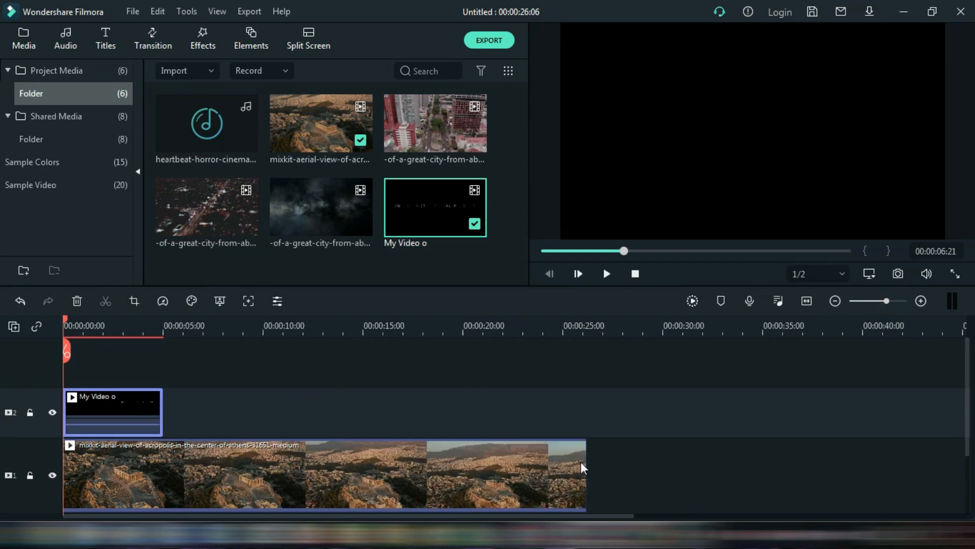
drag(584, 468, 162, 466)
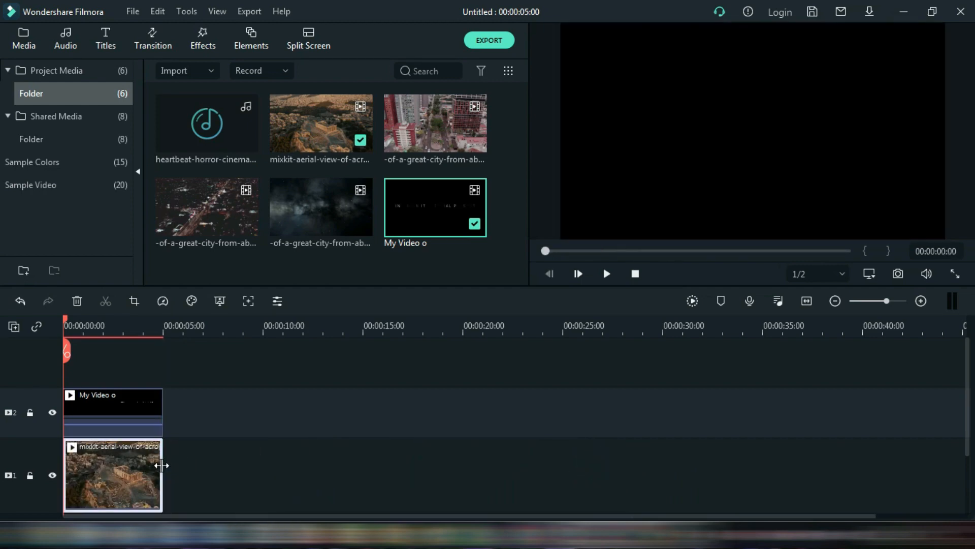
Step: Set the blending mode of the "My Video o" clip to Screen
click(93, 327)
double_click(121, 407)
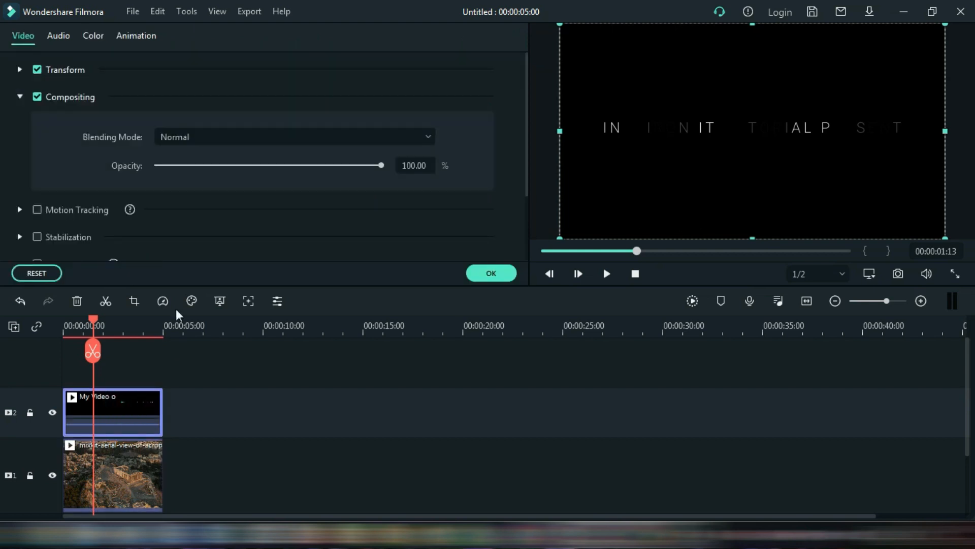
click(217, 141)
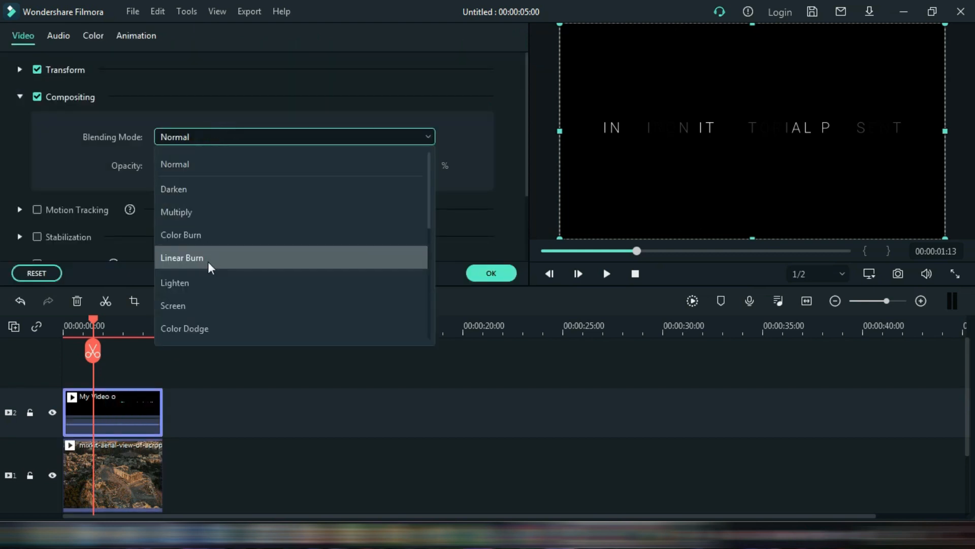
click(200, 305)
click(493, 276)
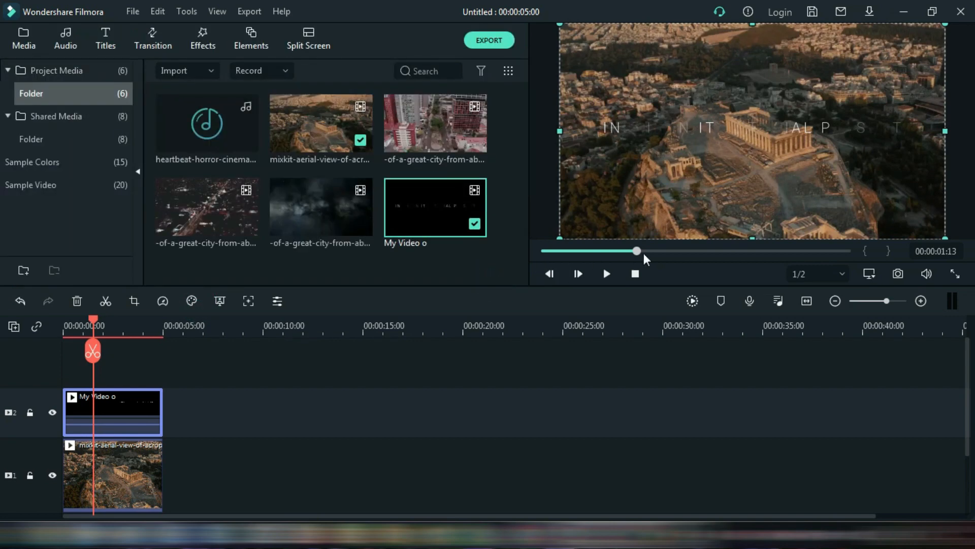
Step: Play the composite from the beginning to check the title over the acropolis footage
drag(637, 253, 495, 261)
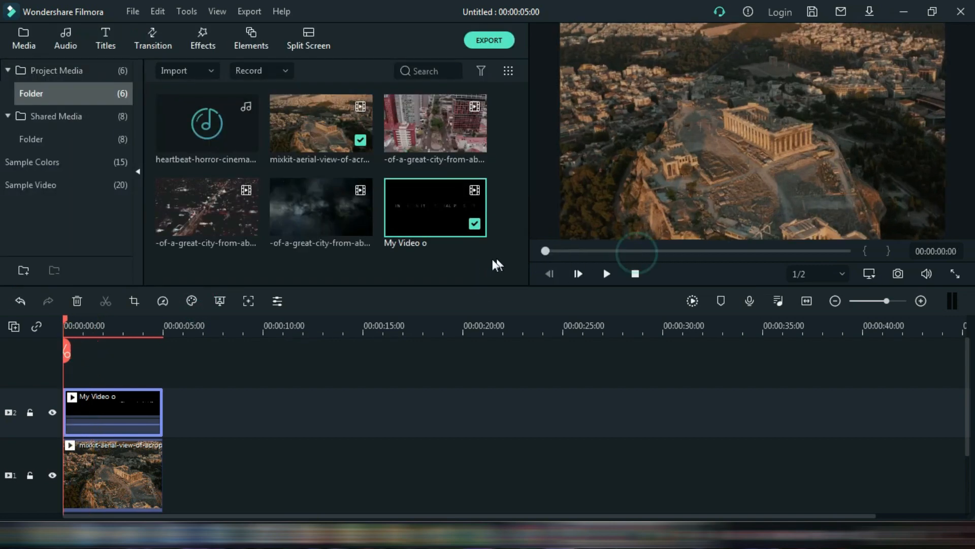
click(606, 274)
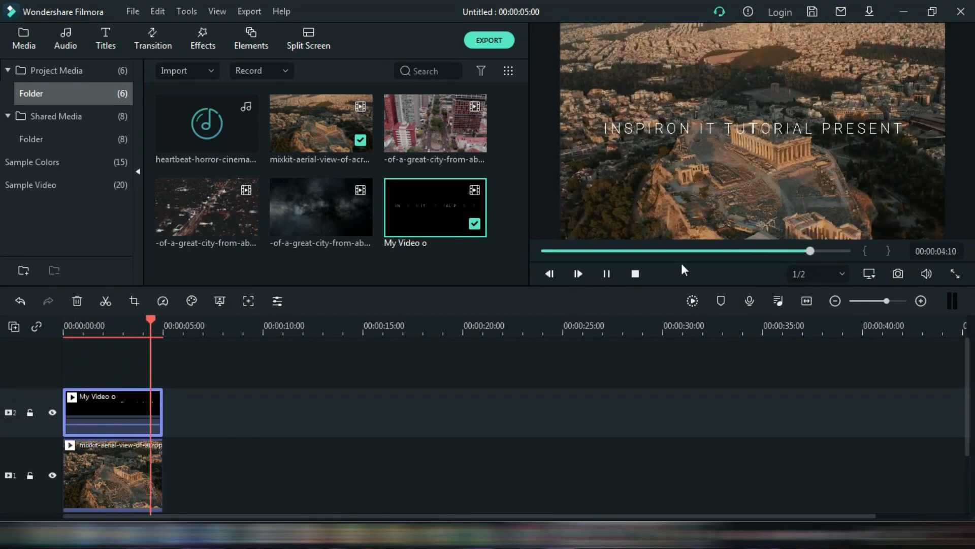
Step: Open Pan & Zoom for the "My Video o" clip, select the End frame, and preview the clip at 1 second
click(607, 274)
click(99, 328)
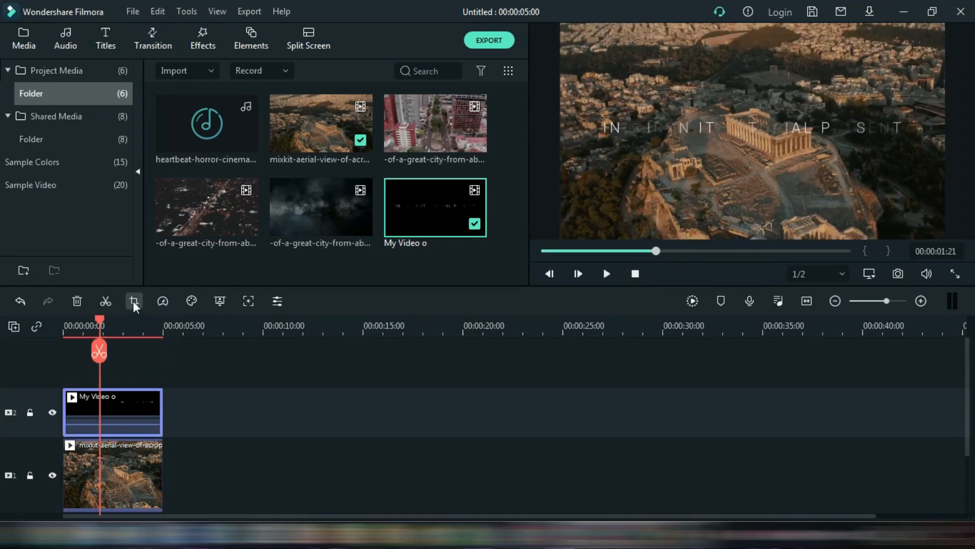
click(133, 301)
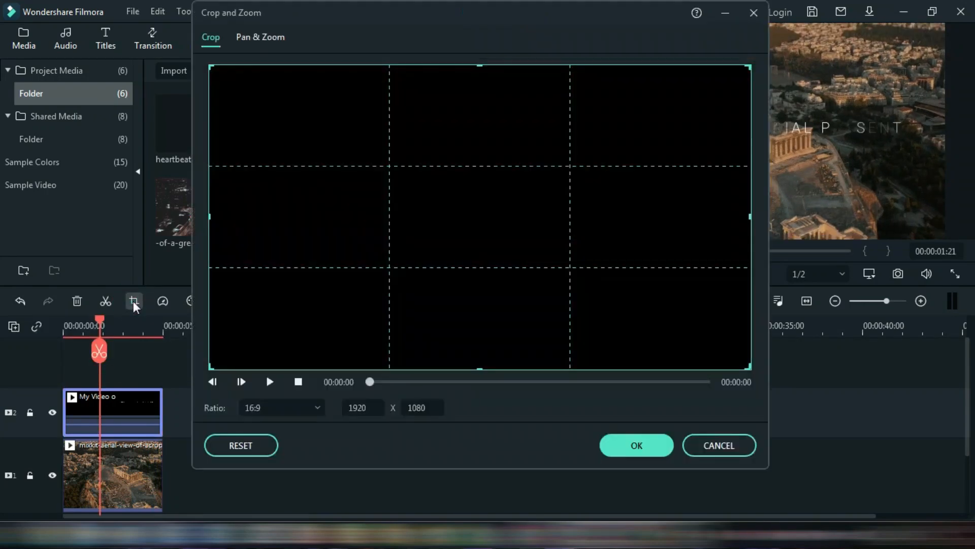
click(256, 41)
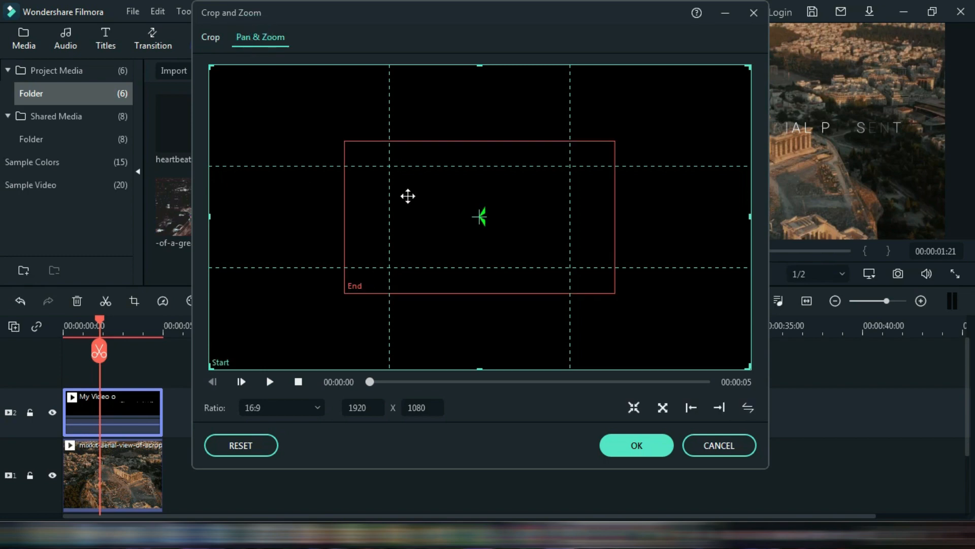
click(407, 196)
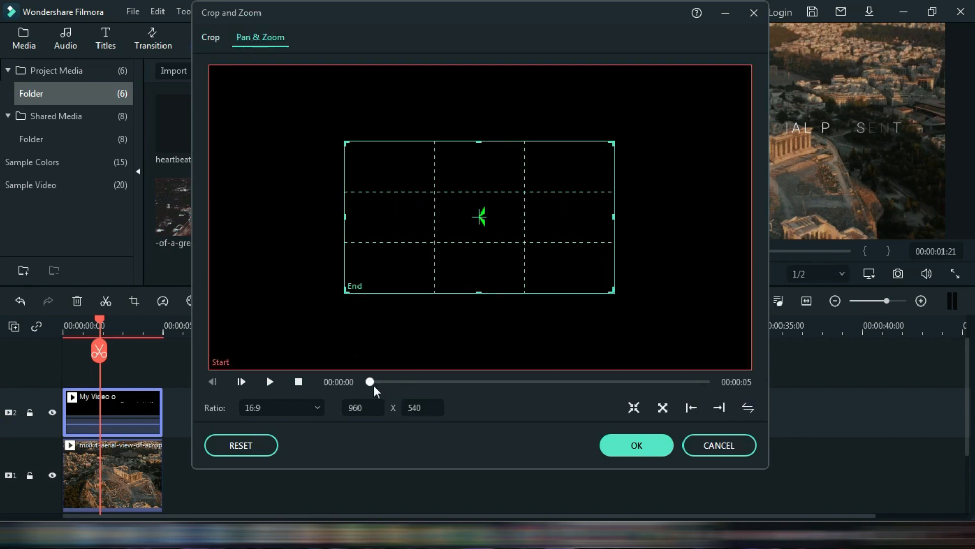
drag(374, 389, 494, 391)
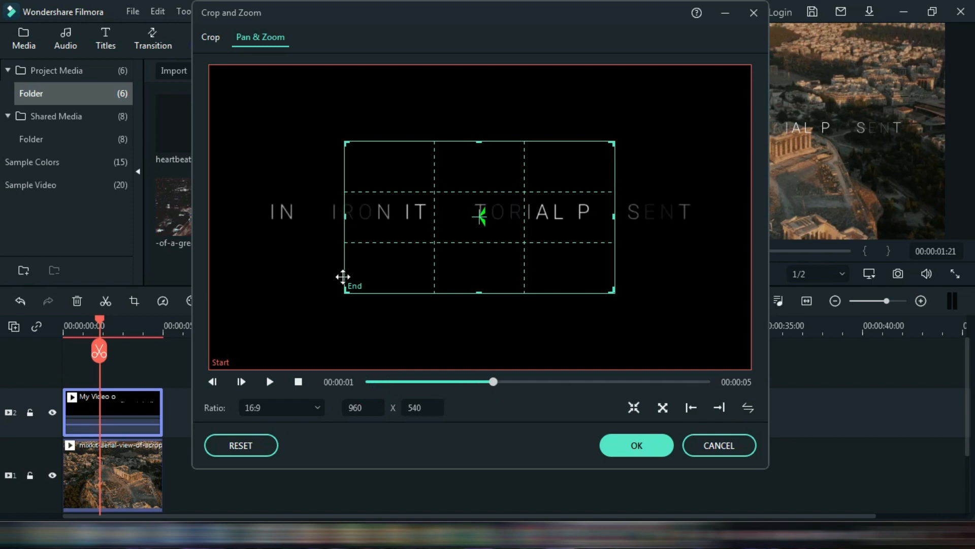
Step: Fit the End frame around the title at about 1506 x 847, swap the start and end frames, and apply the zoom
drag(345, 291, 265, 287)
drag(612, 242, 685, 228)
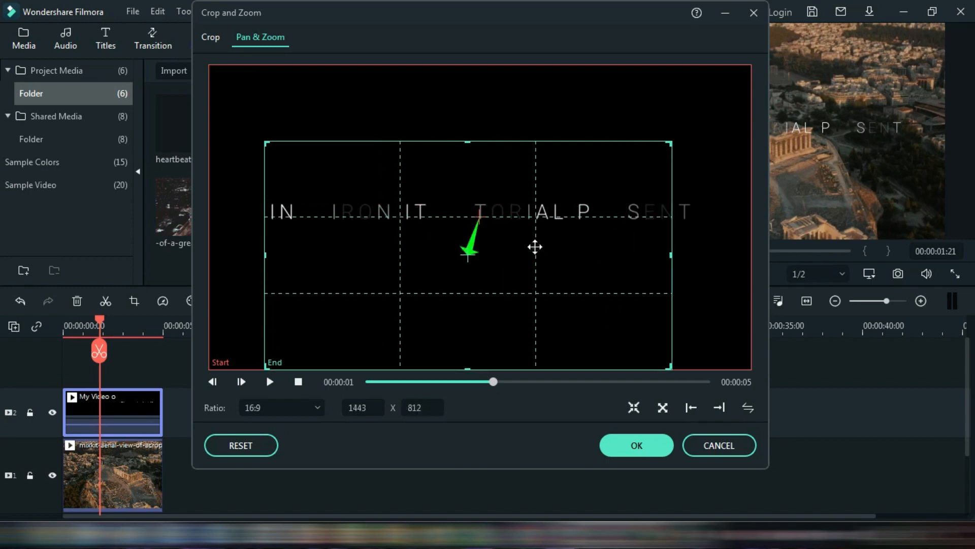
drag(534, 246, 541, 211)
drag(674, 222, 693, 215)
drag(581, 231, 579, 228)
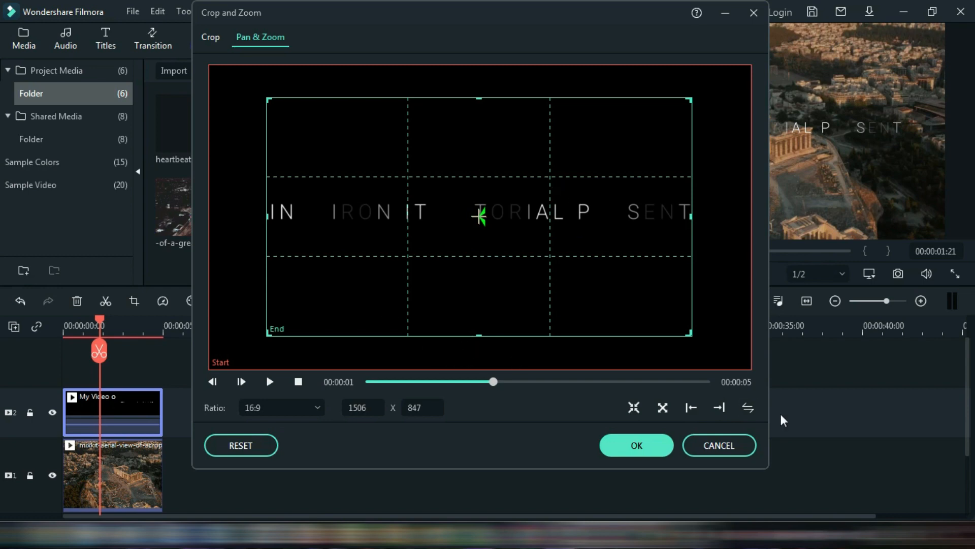
click(748, 412)
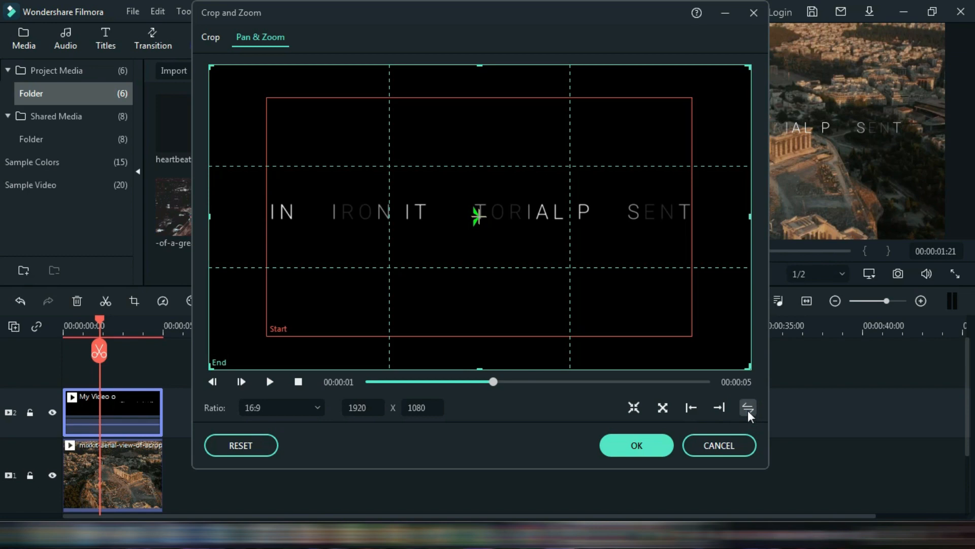
click(628, 443)
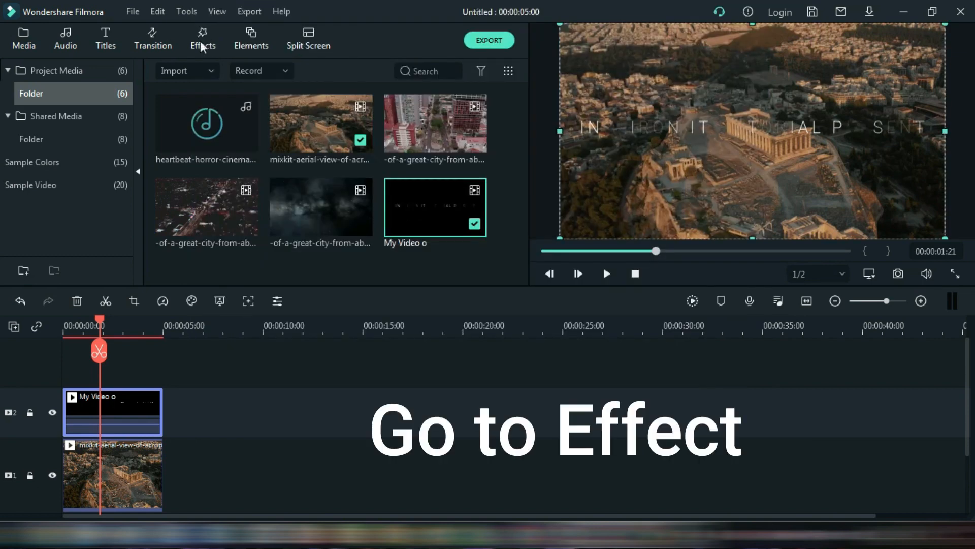
Step: Search the effects for "cine", place Cinema 21:9 on the track above "My Video o" at the start, and play it back
click(202, 46)
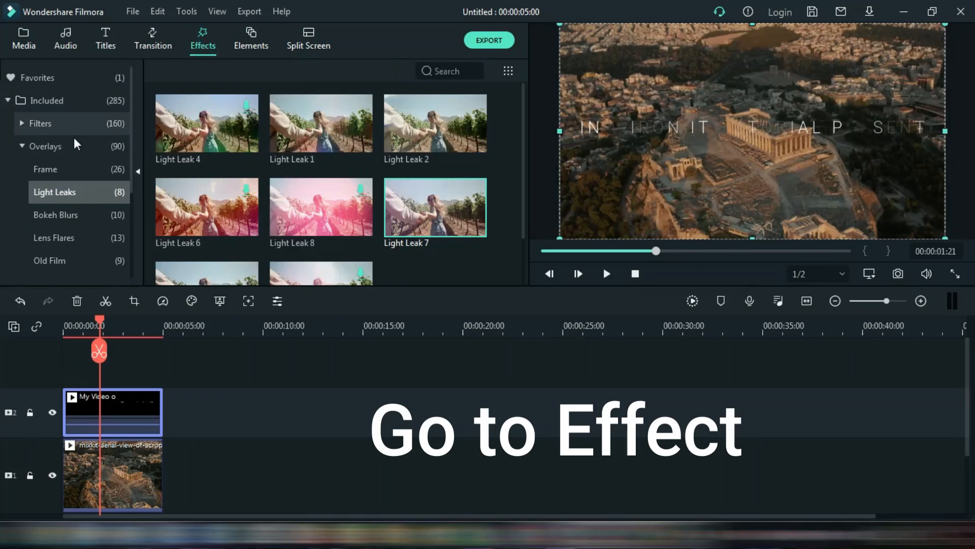
click(8, 100)
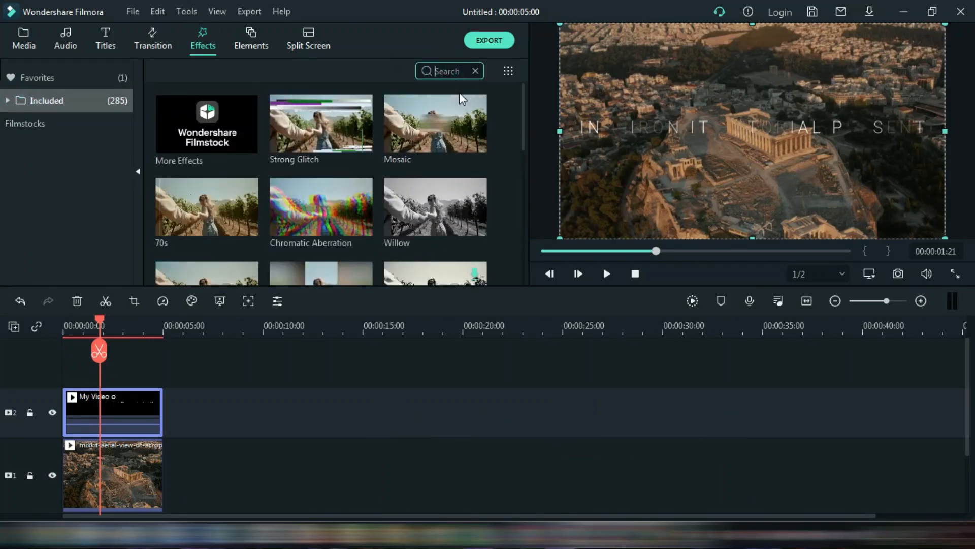
text(cine)
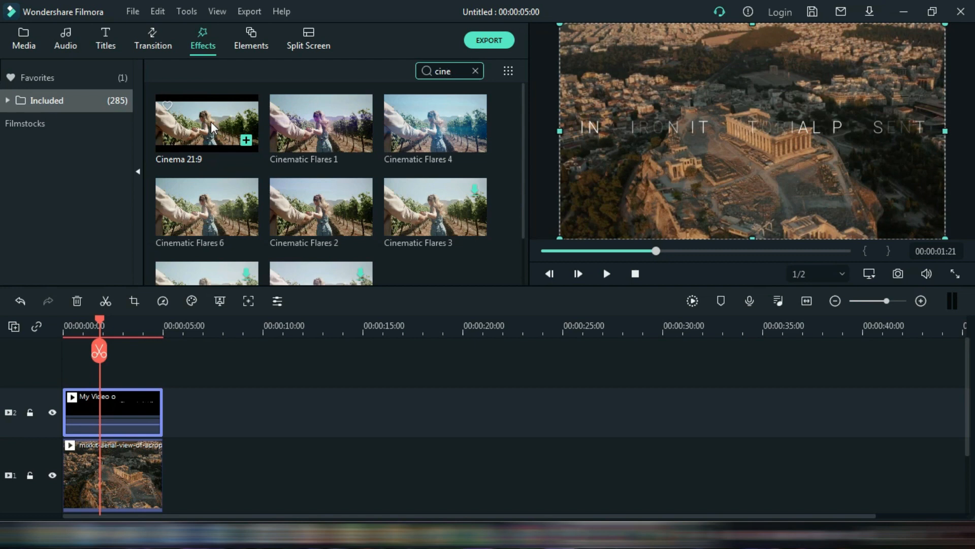
drag(212, 126, 71, 359)
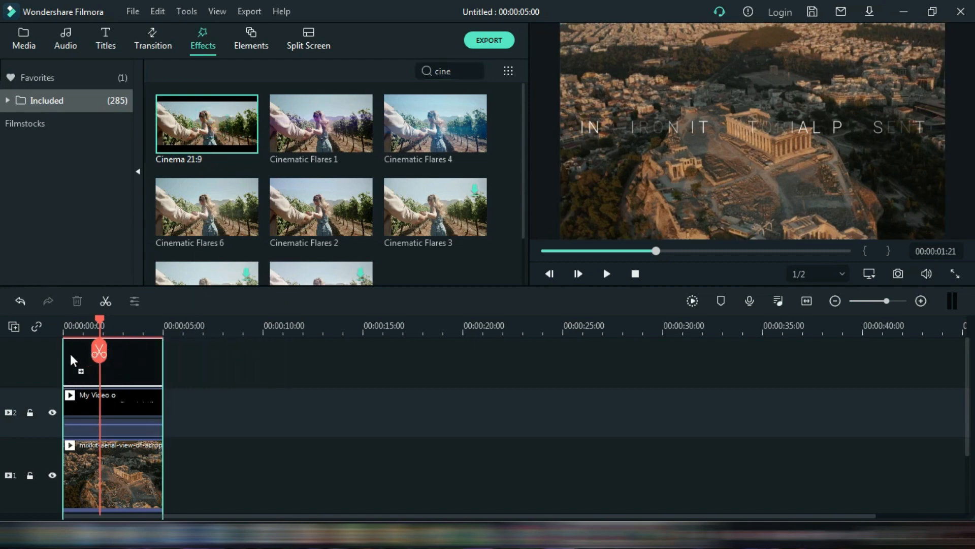
click(606, 274)
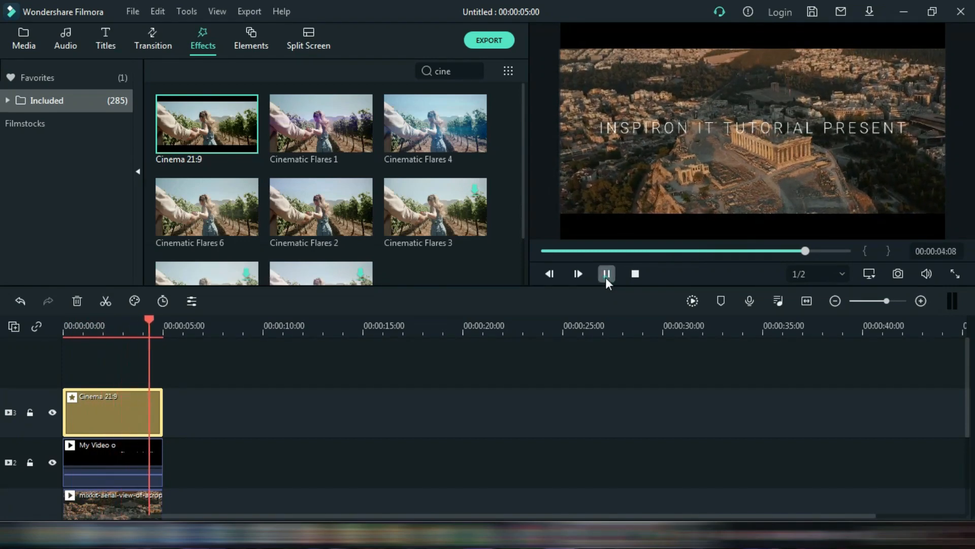
click(606, 274)
Step: Open Pan & Zoom for the acropolis clip, set the ratio to Custom, and select the End frame
click(99, 327)
scroll(185, 351, down, 2)
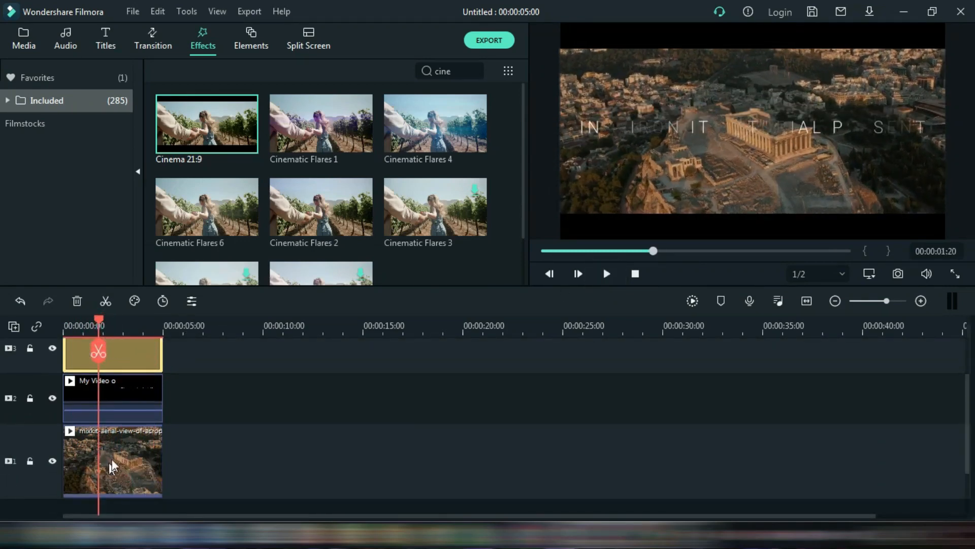
click(114, 457)
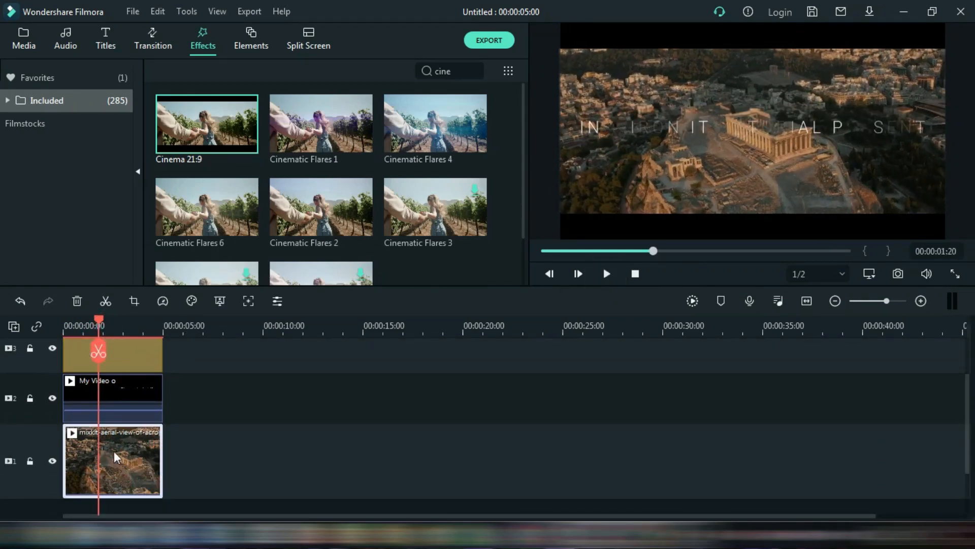
click(134, 300)
click(260, 37)
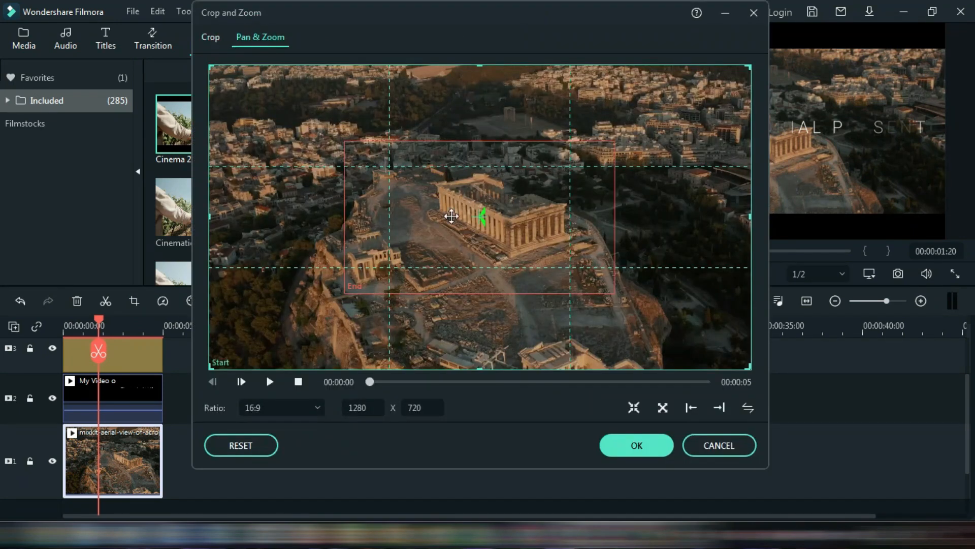
click(287, 407)
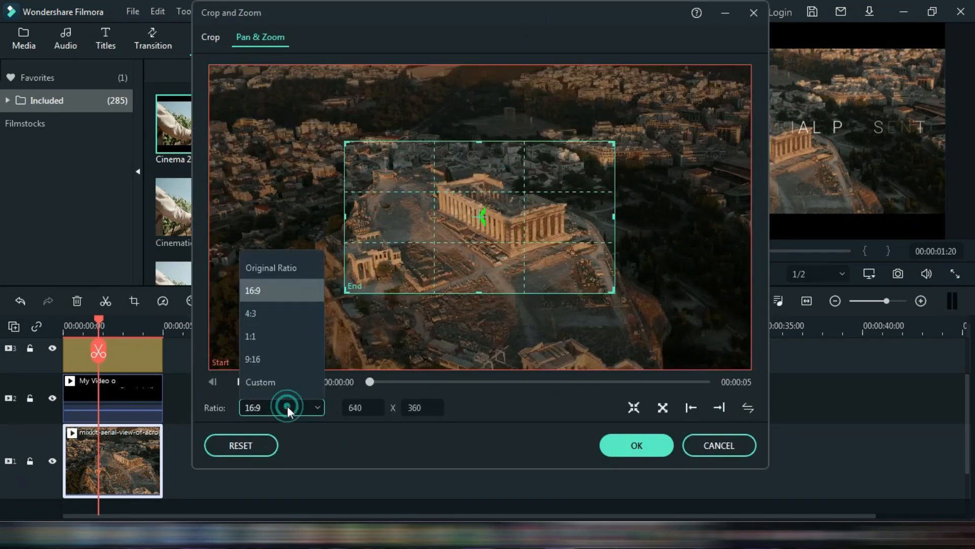
click(287, 383)
click(366, 211)
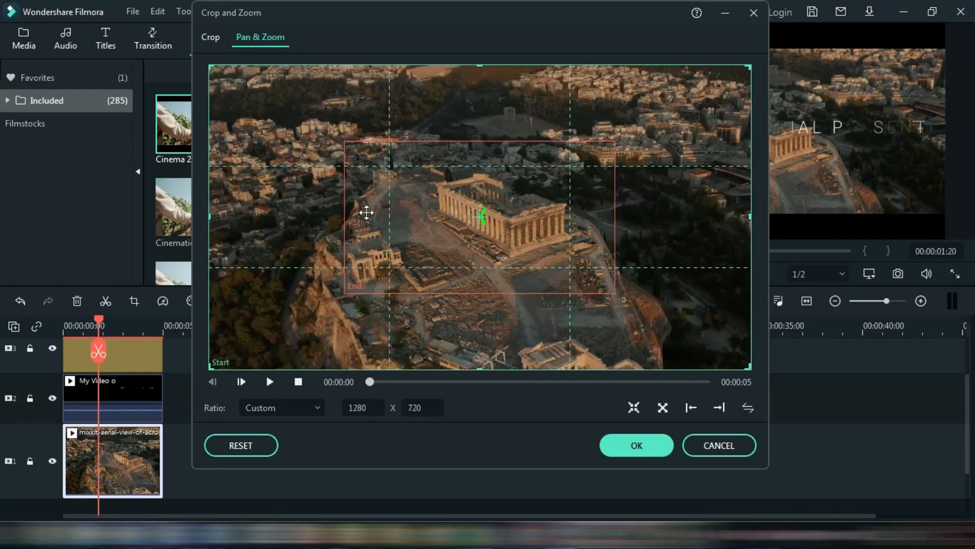
click(396, 221)
click(334, 218)
click(378, 222)
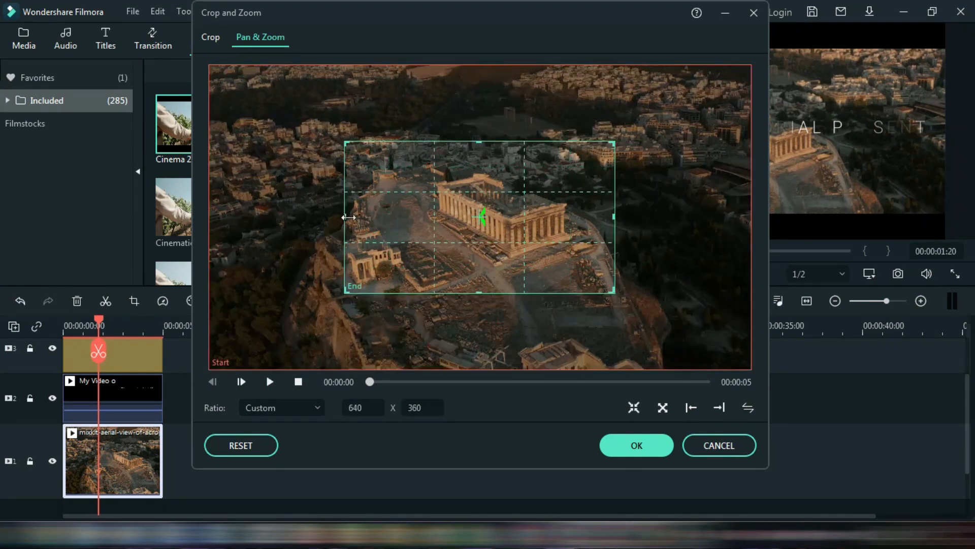
Step: Reshape the End frame into a full-width strip of about 1275 x 158, swap start and end, apply, and return to the beginning
drag(346, 218, 209, 218)
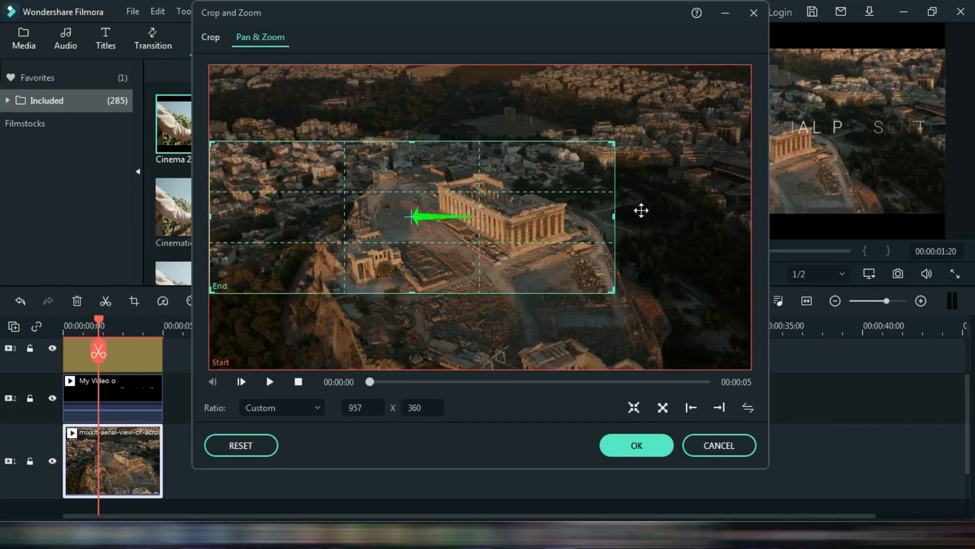
drag(614, 216, 751, 219)
drag(482, 269, 481, 256)
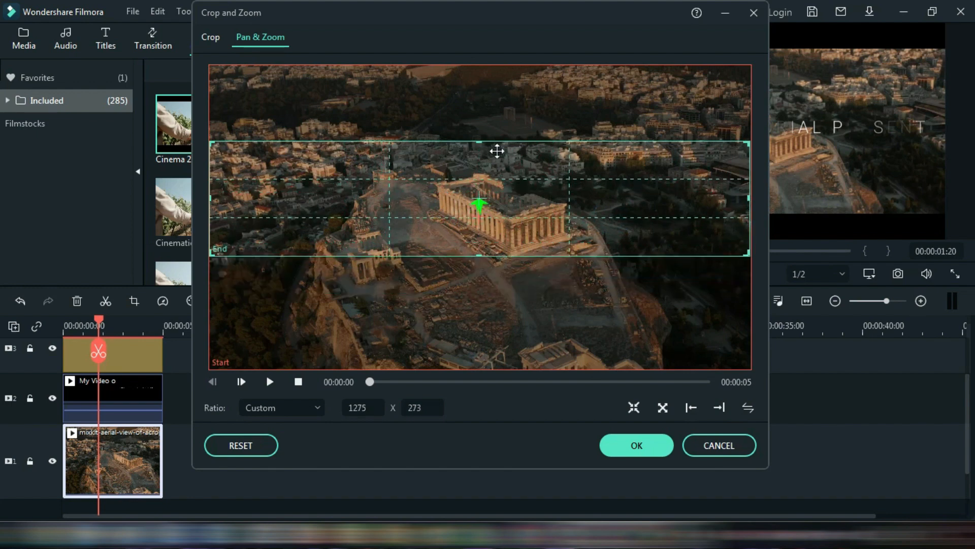
drag(480, 142, 481, 188)
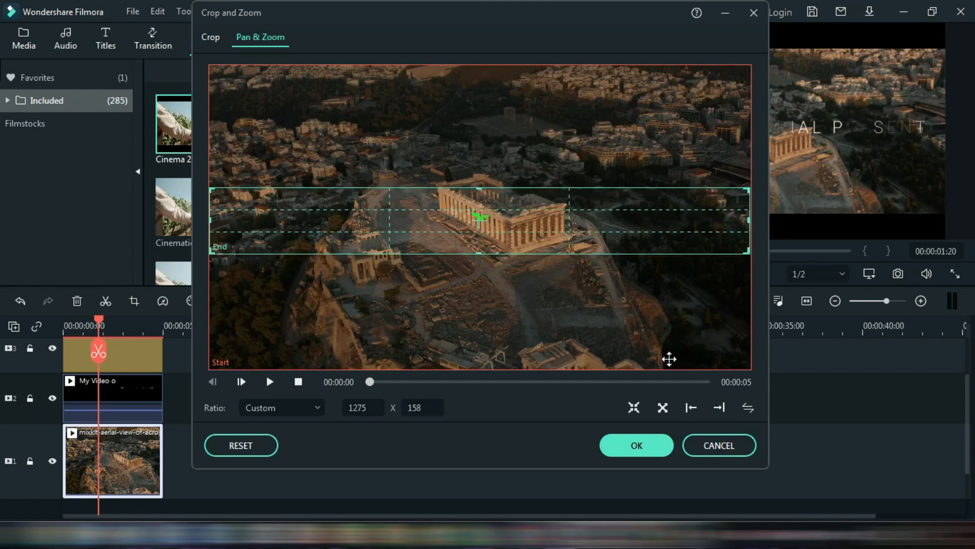
click(748, 407)
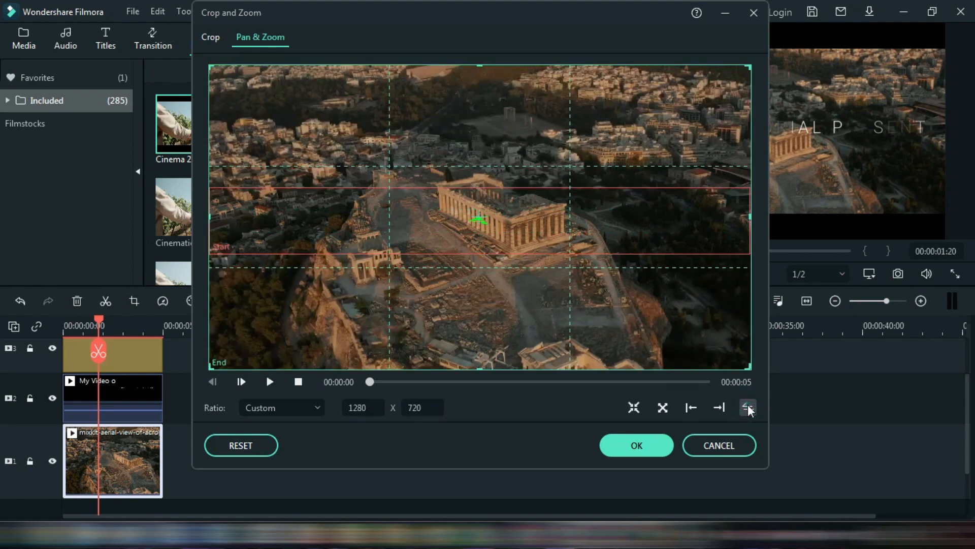
click(621, 448)
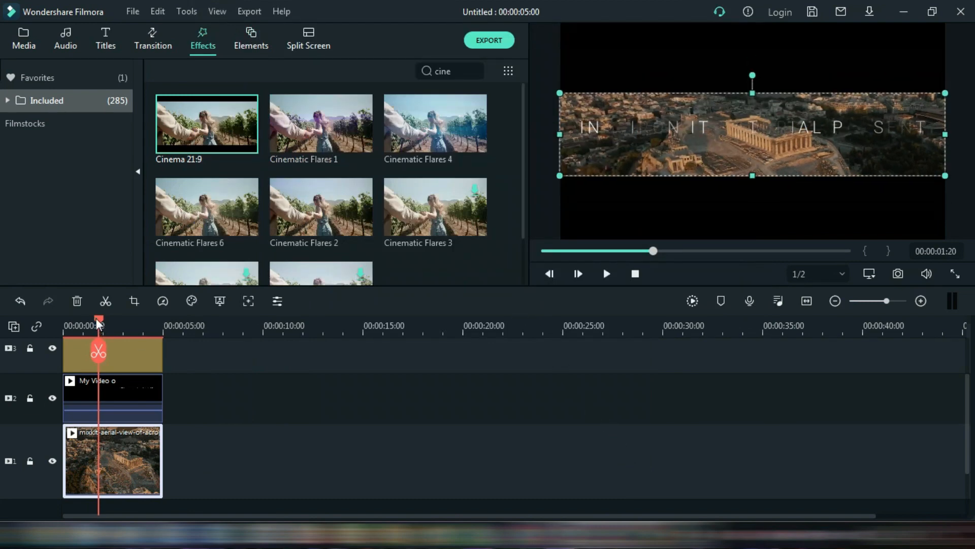
drag(98, 324, 23, 341)
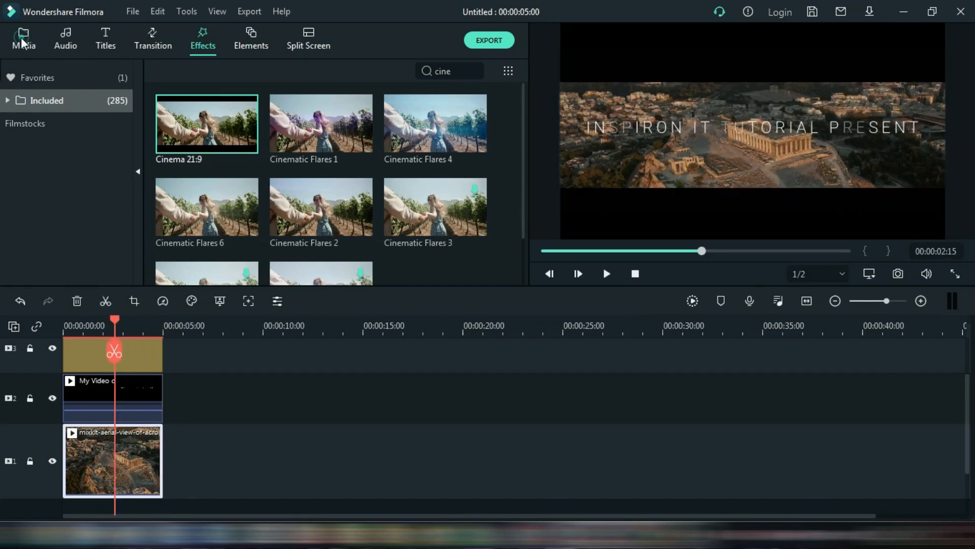
Step: Place the daytime city clip "-of-a-great-city-from-above-42350 (2)" on track 1 directly after the acropolis clip
click(22, 39)
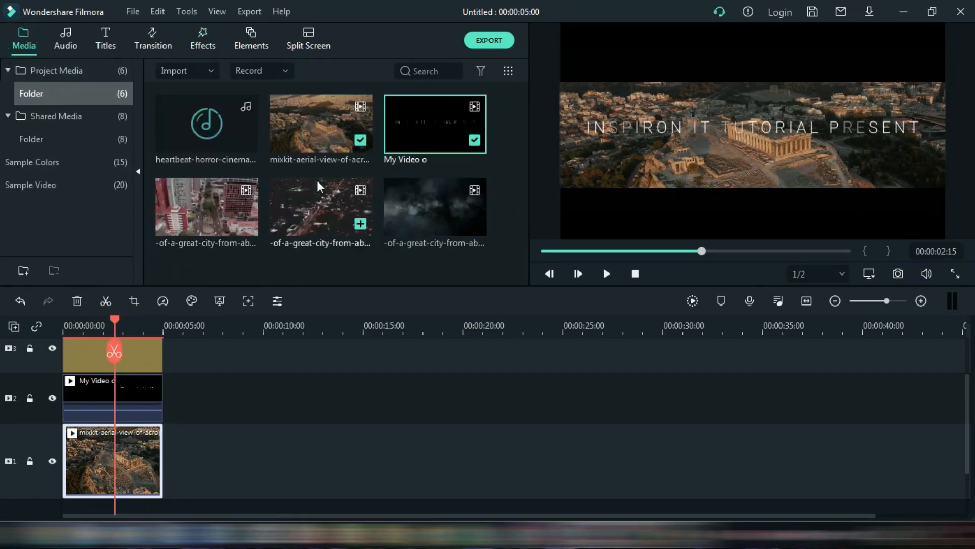
click(212, 209)
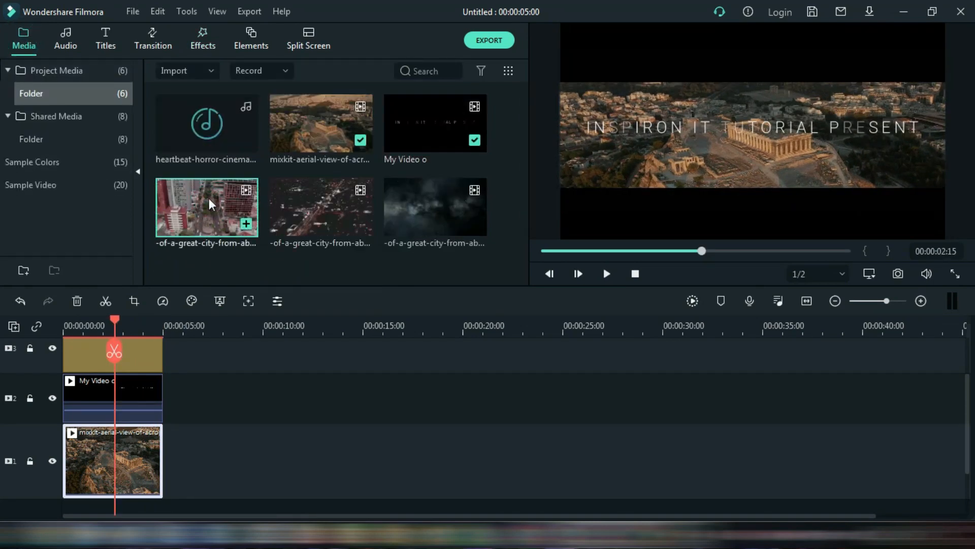
drag(211, 203, 172, 444)
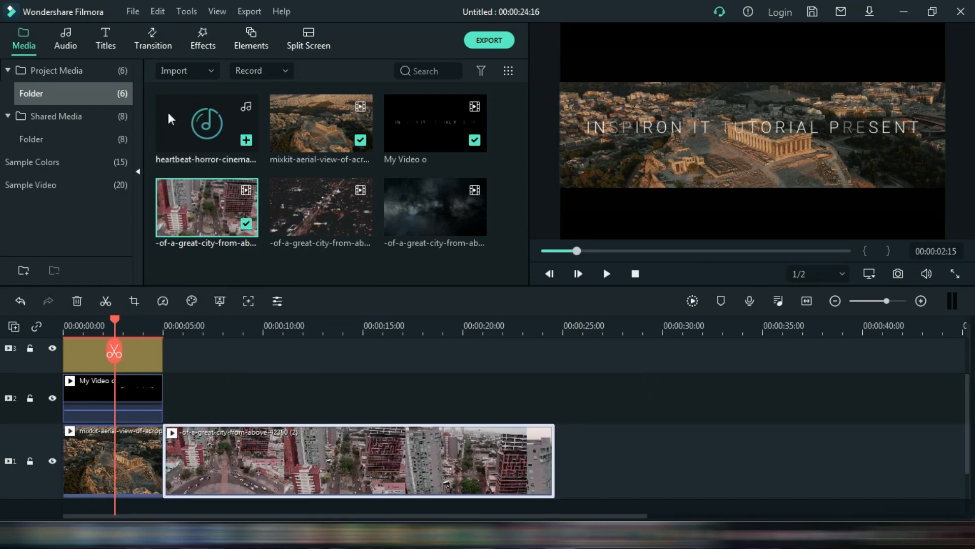
Step: Add Title 29 on track 2 above the start of the city clip and preview the frame at 00:00:06:21
click(113, 41)
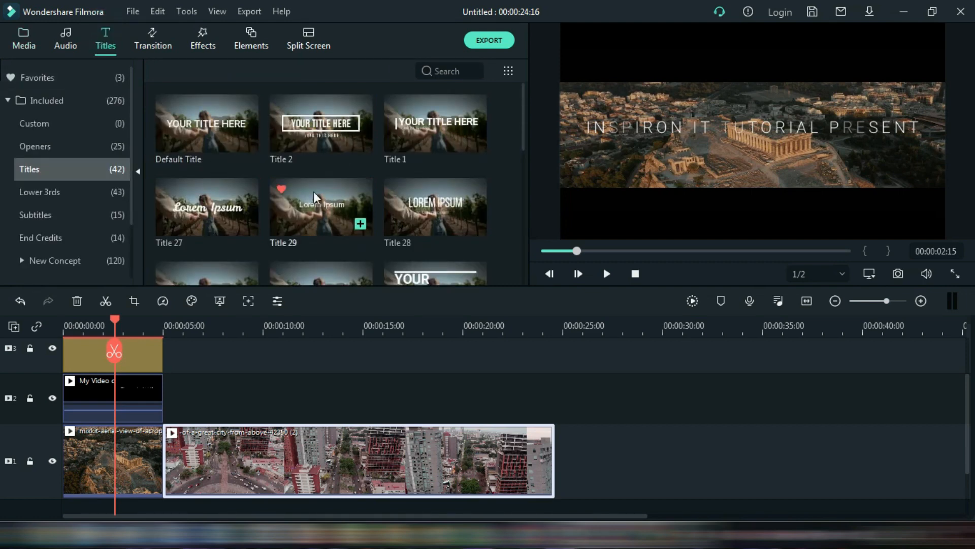
drag(312, 195, 165, 395)
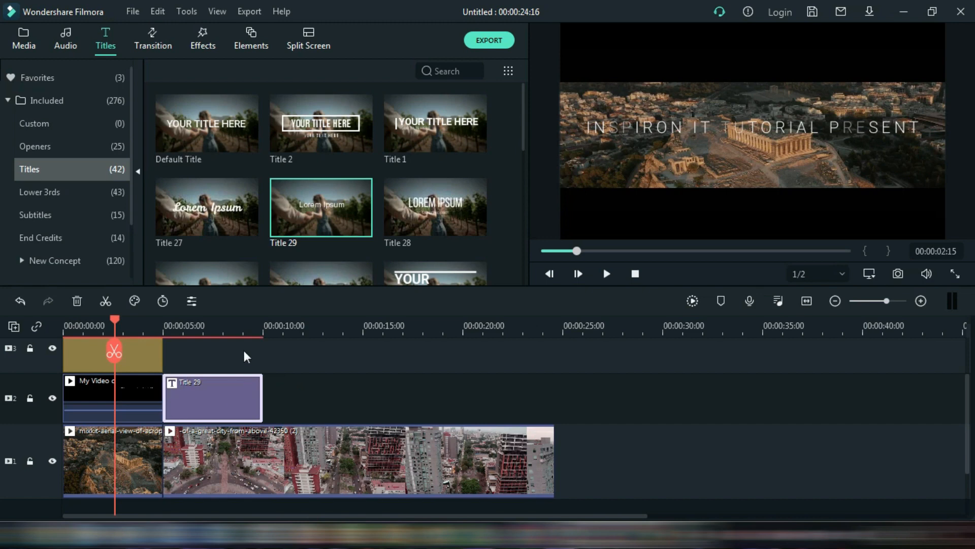
click(200, 328)
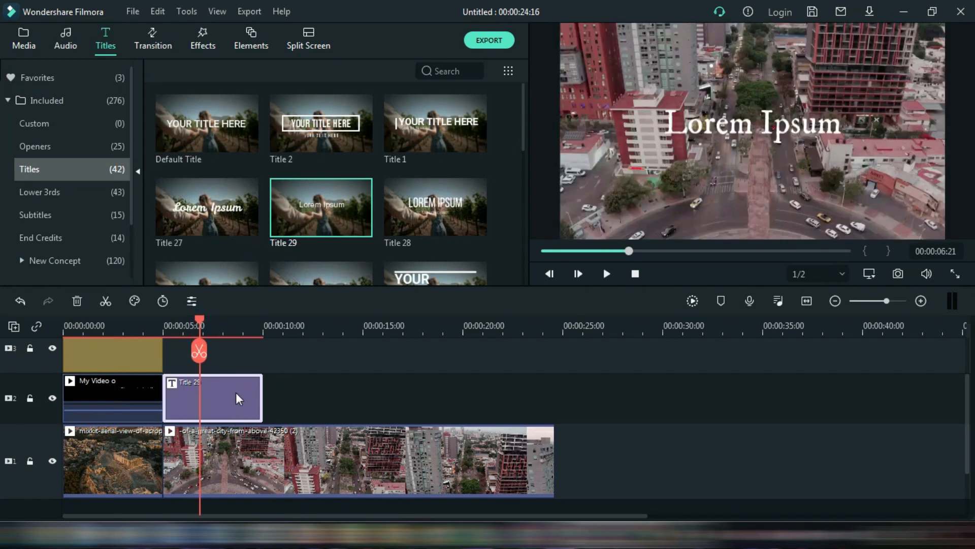
Step: Replace the placeholder text of Title 29 with "CINEMATIC TITLE" in the advanced title editor
double_click(236, 392)
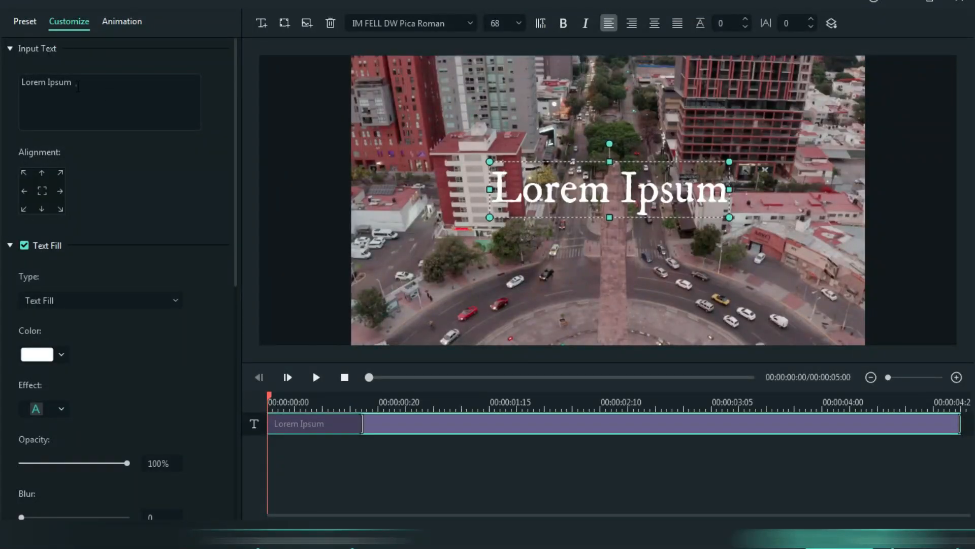
drag(78, 86, 12, 86)
text(CINEMATIC TITLE)
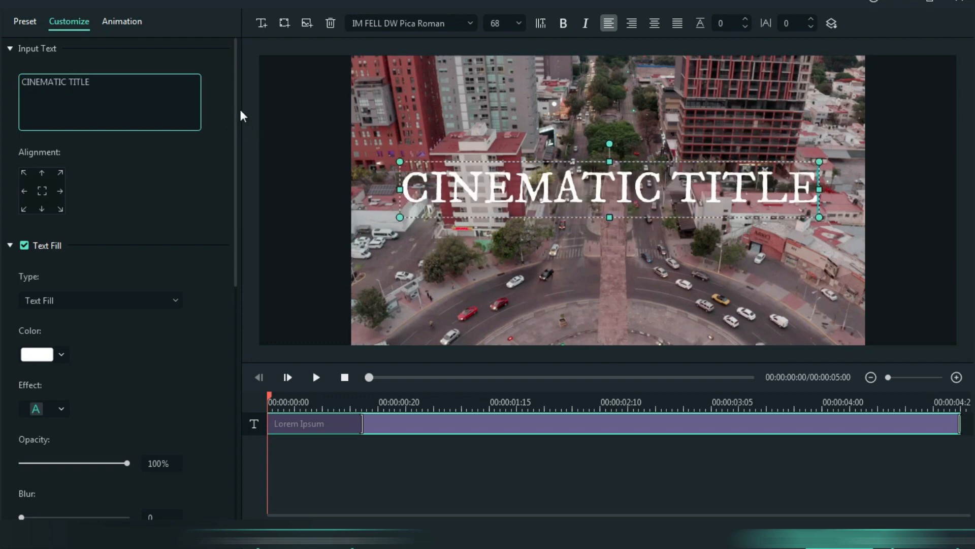
Step: Set the font size of the CINEMATIC TITLE text to 32
click(519, 24)
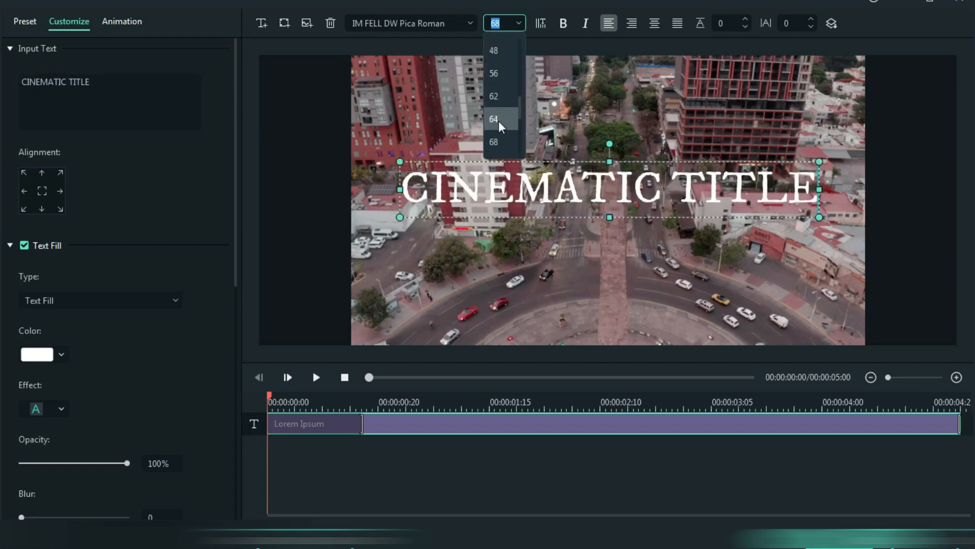
scroll(500, 121, up, 1)
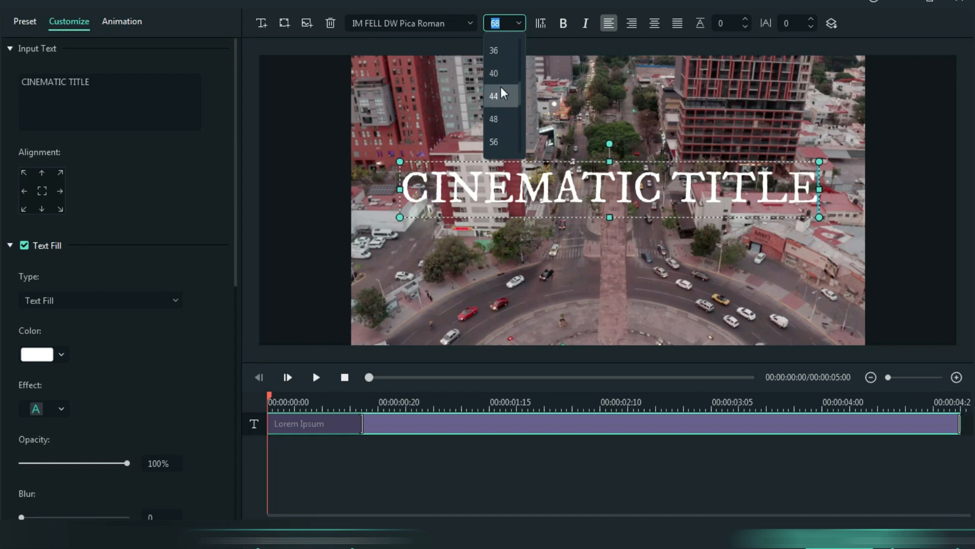
scroll(503, 93, up, 1)
click(502, 96)
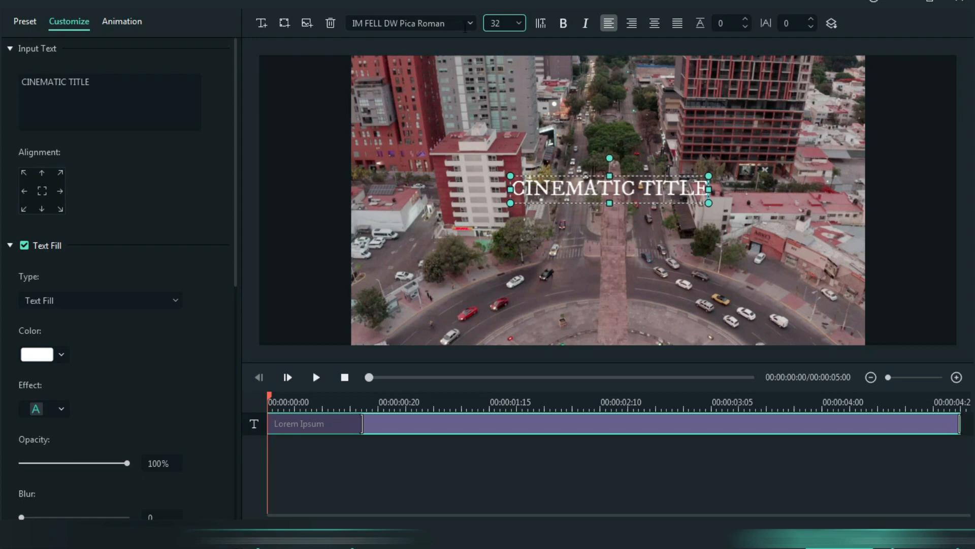
Step: Change the font of the CINEMATIC TITLE text to Roboto Light
click(449, 23)
key(BackSpace)
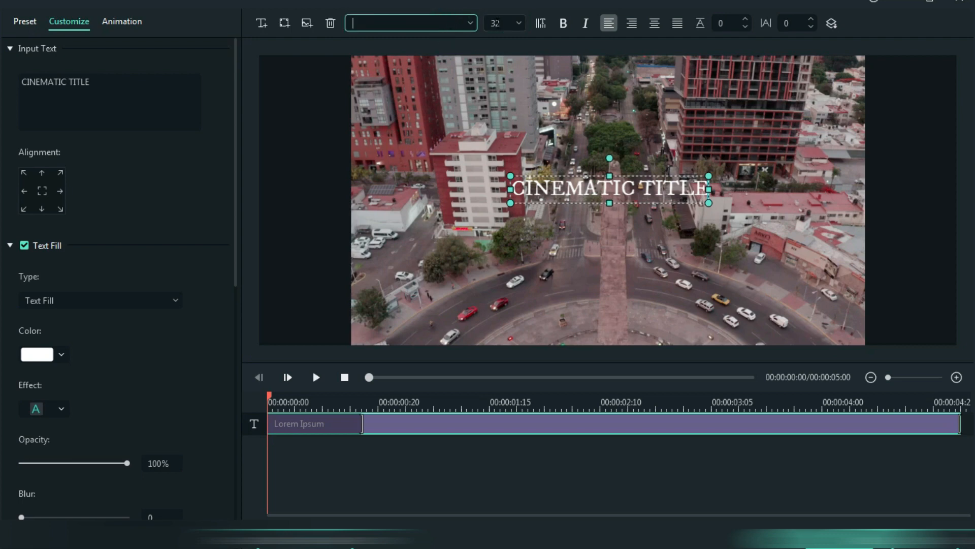
text(RO)
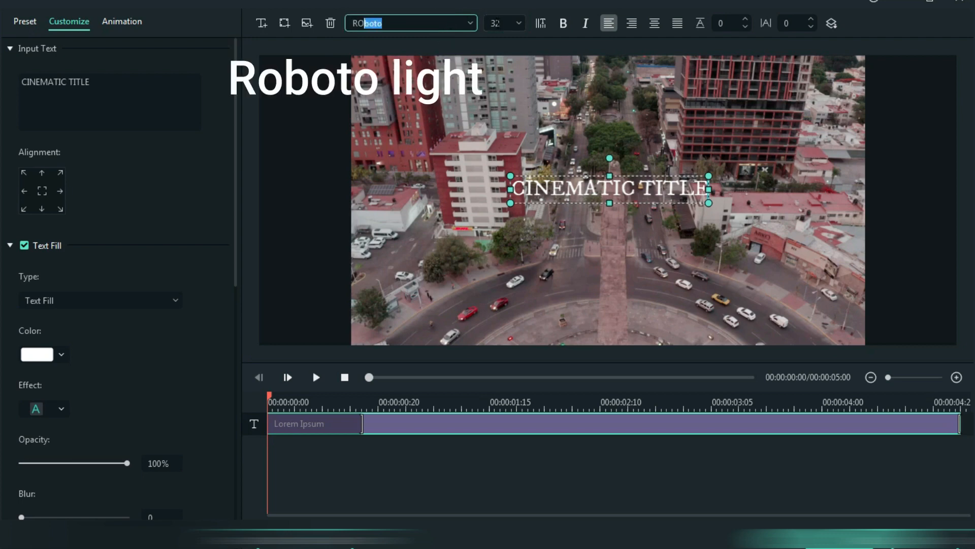
text(BOTO Ligh)
key(Return)
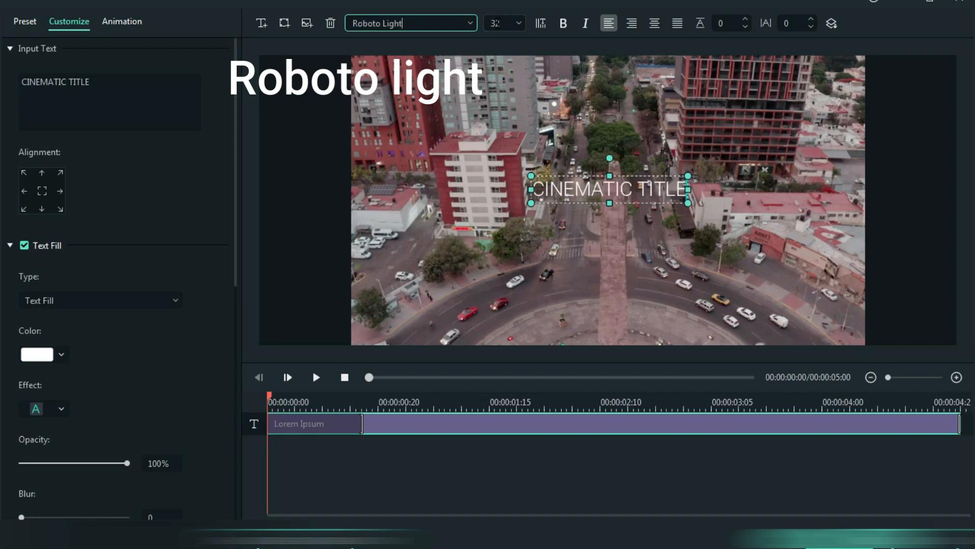
Step: Increase the character spacing of the CINEMATIC TITLE text to 5
click(811, 20)
click(812, 20)
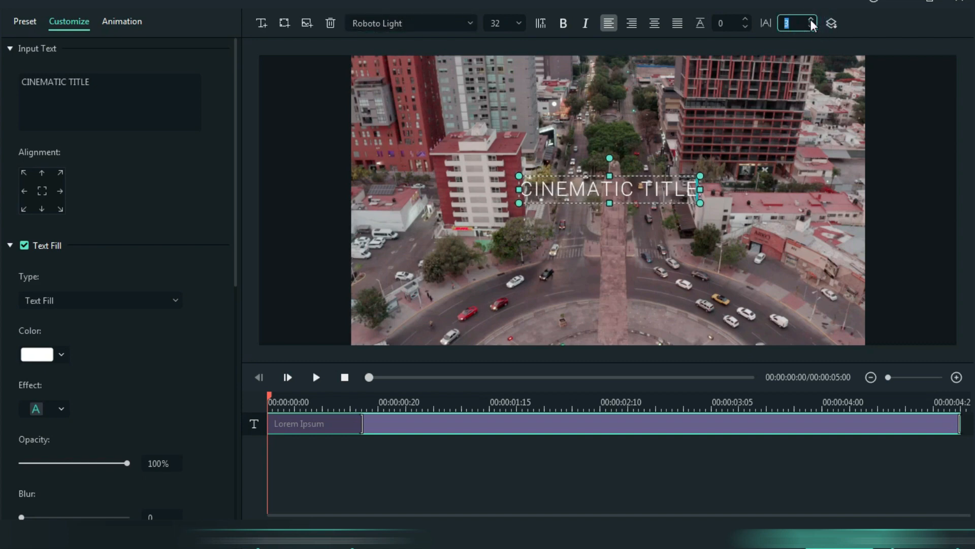
click(811, 19)
click(811, 21)
click(811, 20)
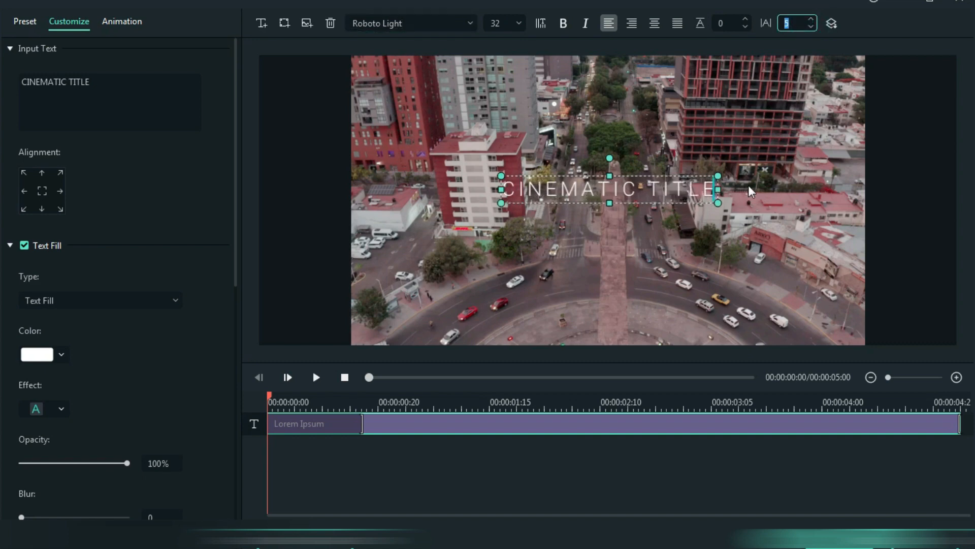
Step: Move the CINEMATIC TITLE text slightly upward in the frame, keeping it roughly centered horizontally
click(748, 186)
click(605, 193)
drag(605, 192, 604, 162)
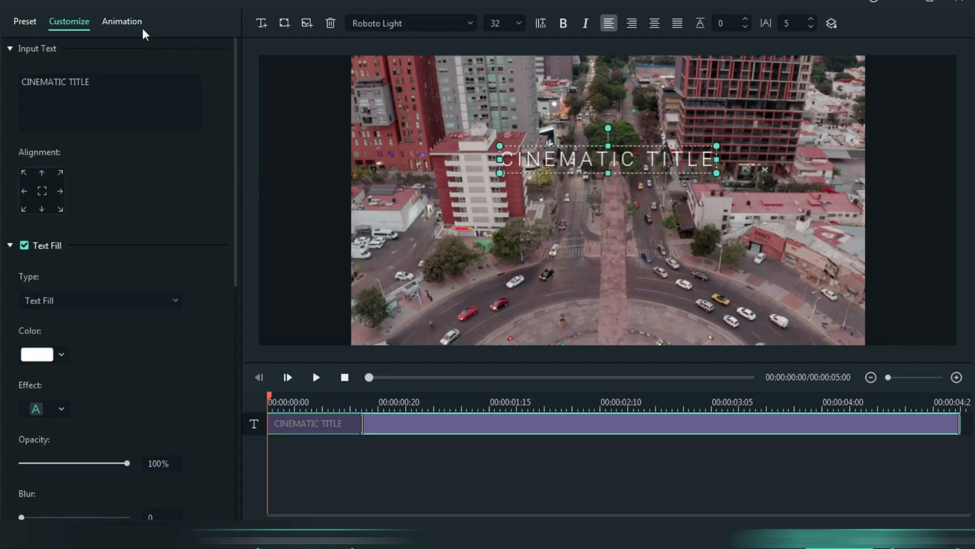
Step: Apply the Random 2 text animation, lengthen its intro portion well past the middle of the title, and confirm the title edits
click(125, 23)
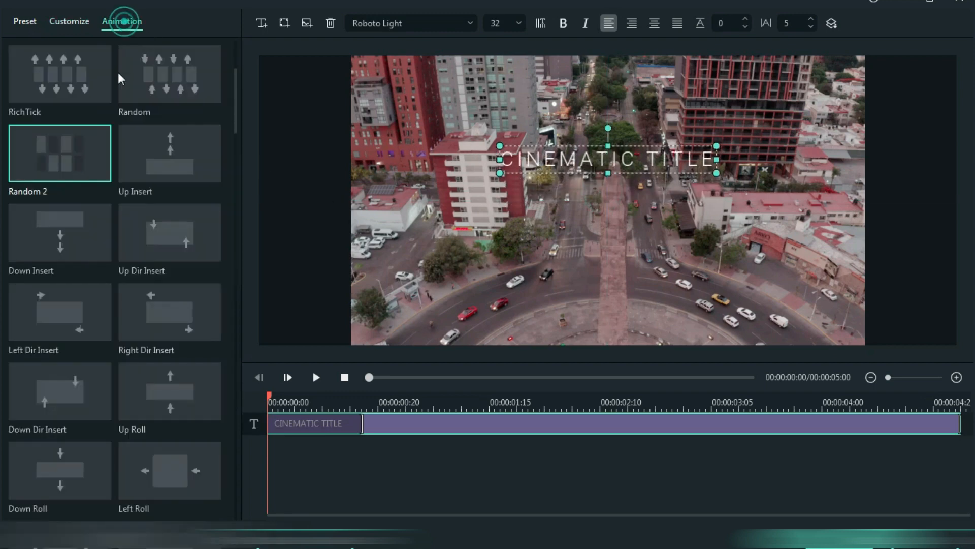
click(54, 159)
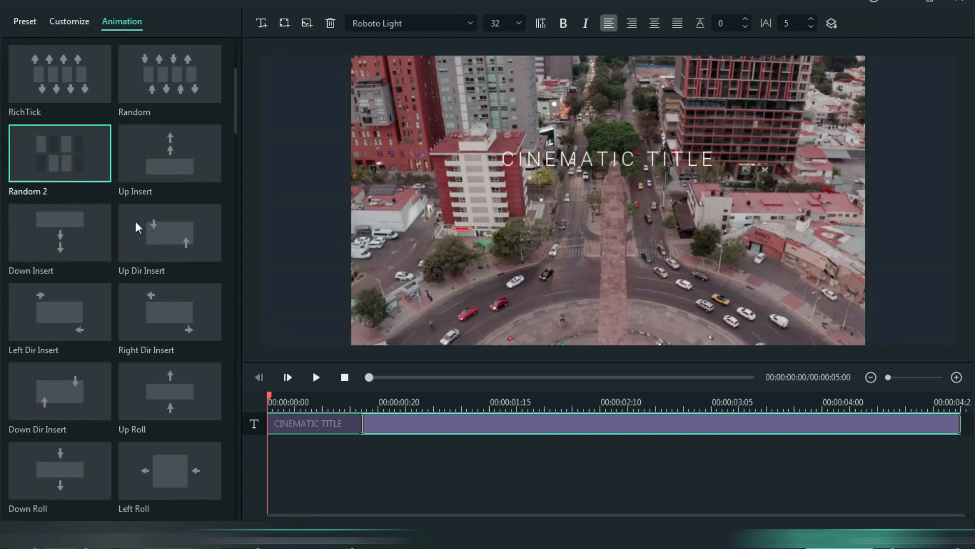
click(360, 422)
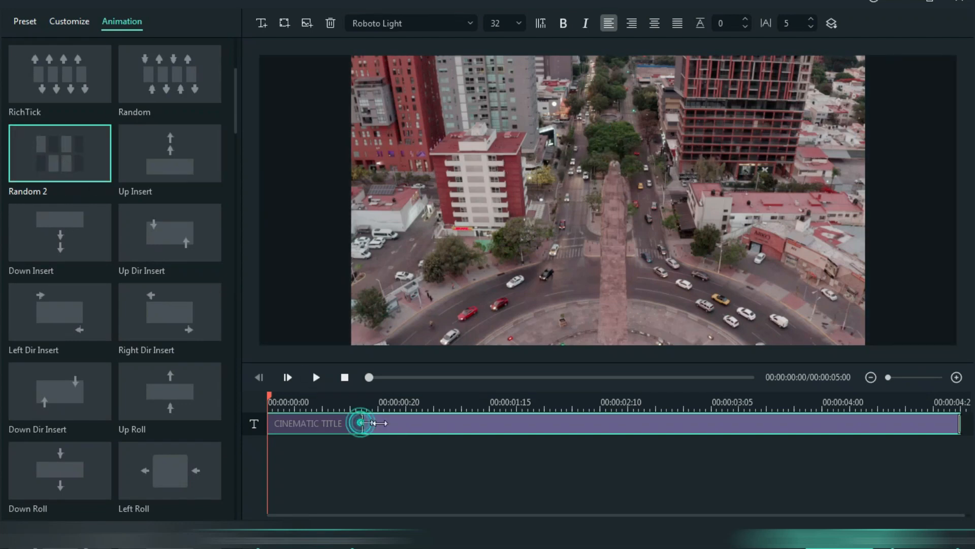
drag(361, 423, 695, 437)
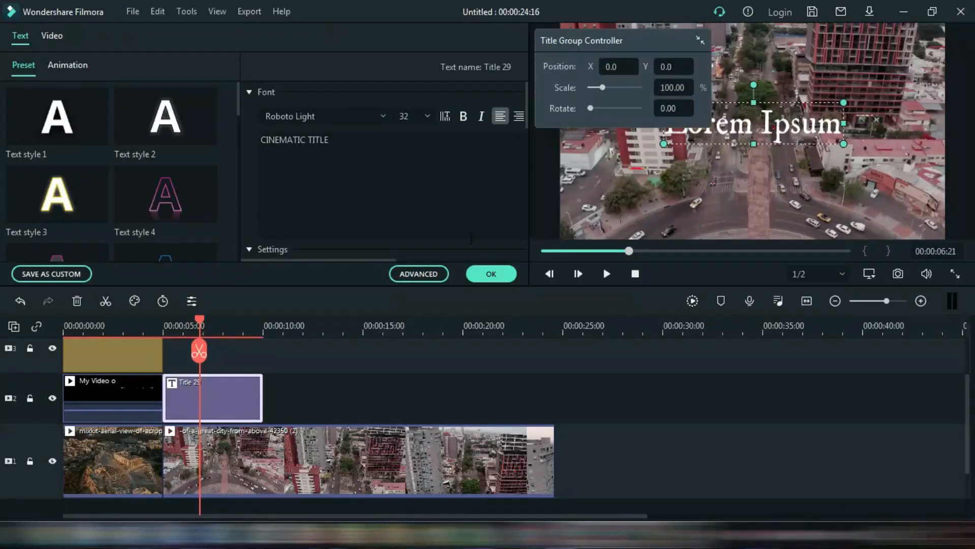
click(491, 274)
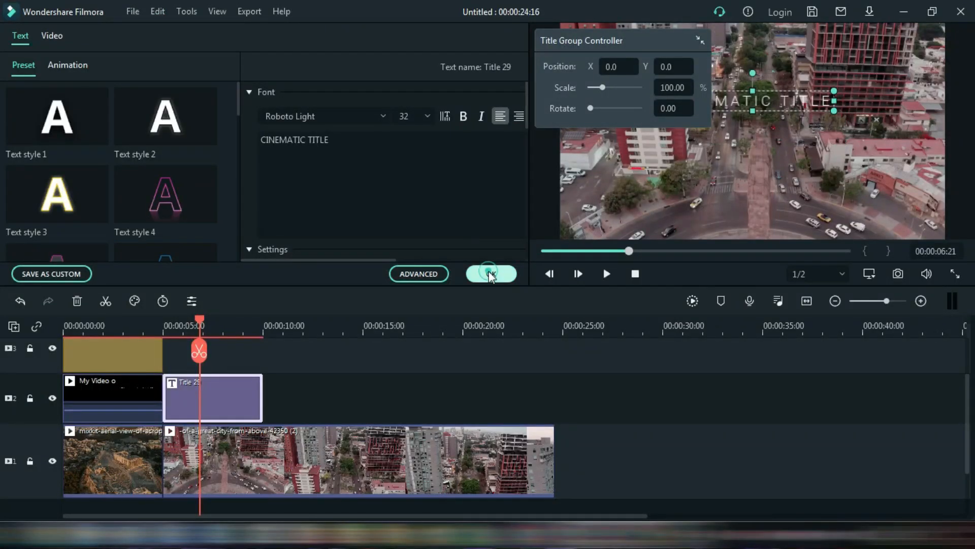
Step: Move the Cinema 21:9 overlay up to track 4 and place the Light Leak 7 overlay on track 3 above Title 29
click(129, 402)
drag(128, 403, 135, 368)
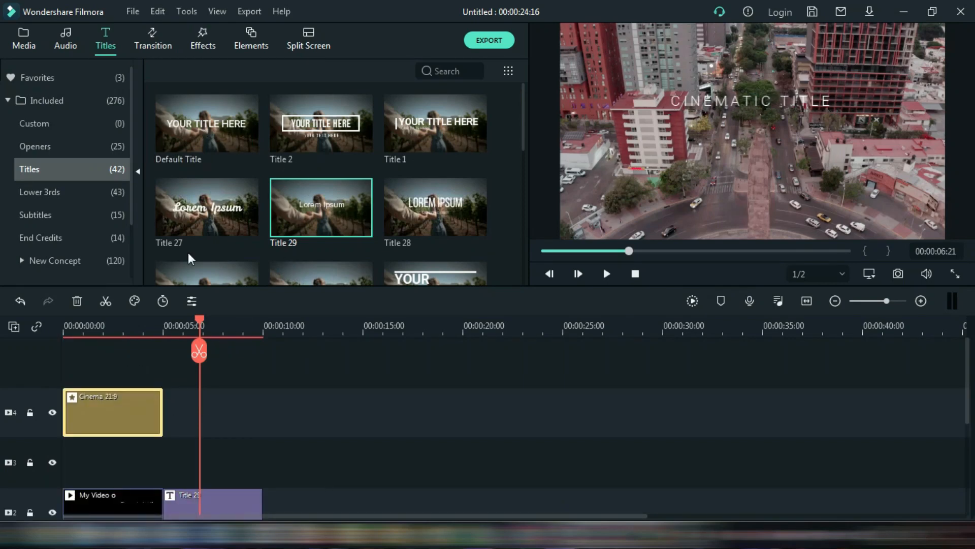
click(202, 44)
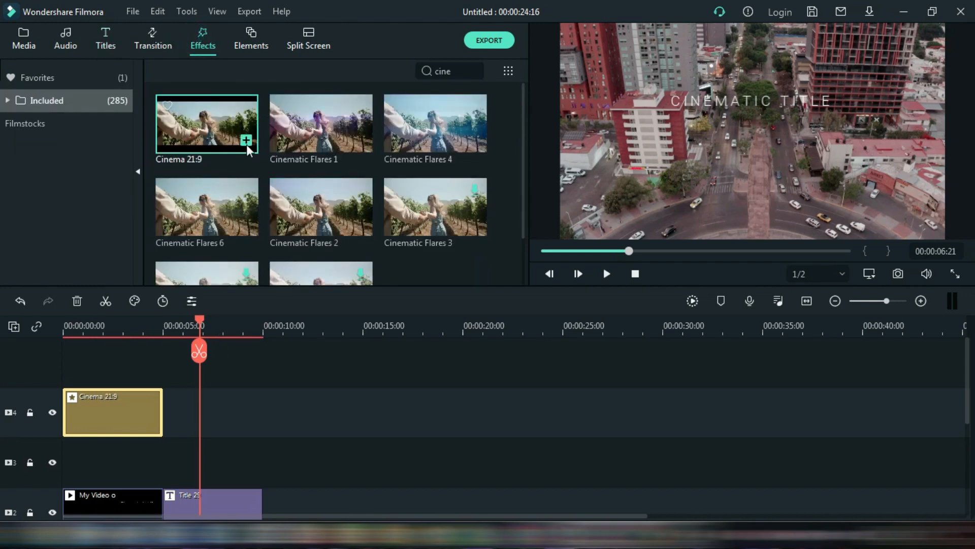
click(8, 101)
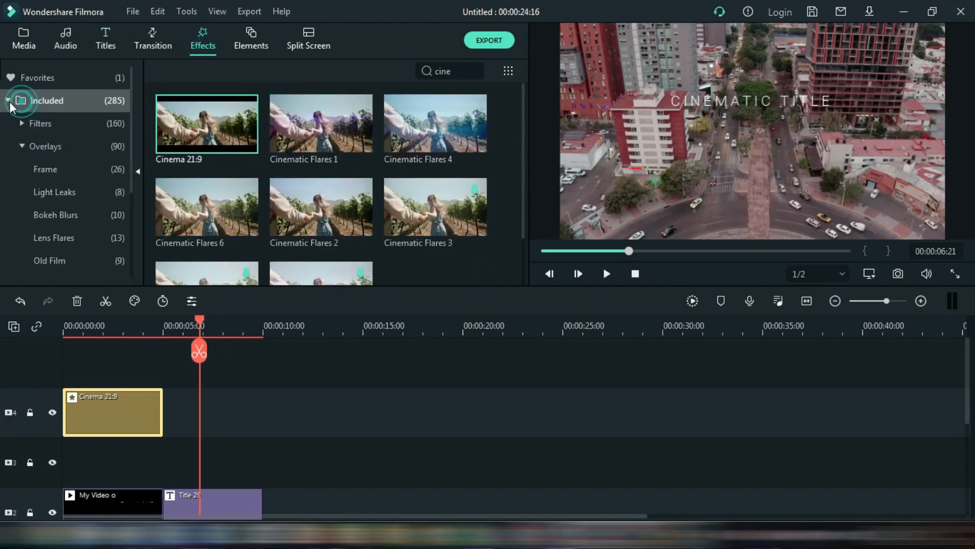
click(50, 146)
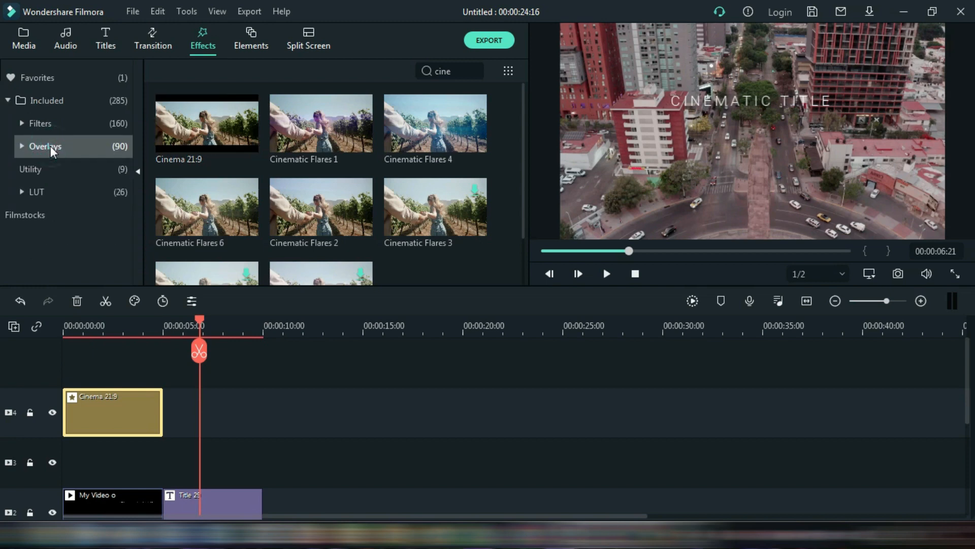
click(16, 145)
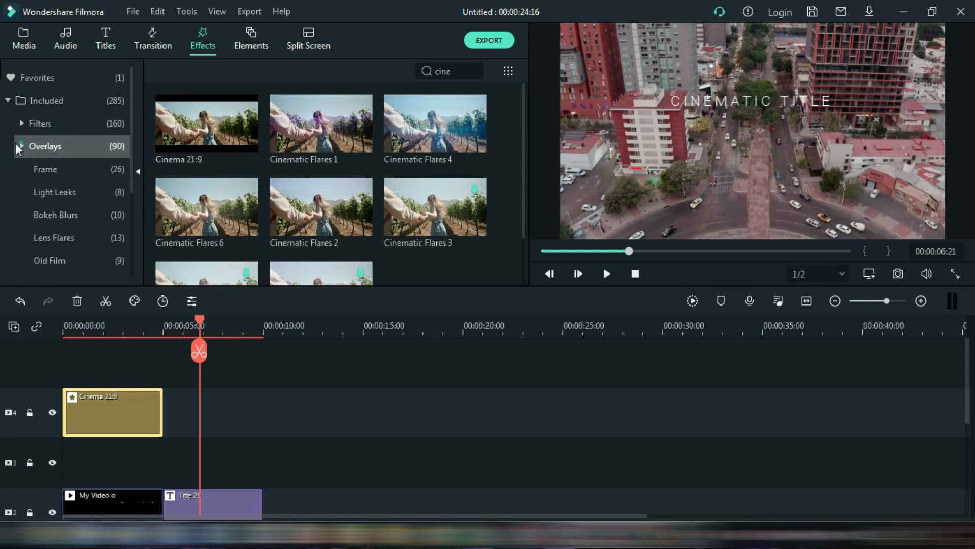
click(68, 193)
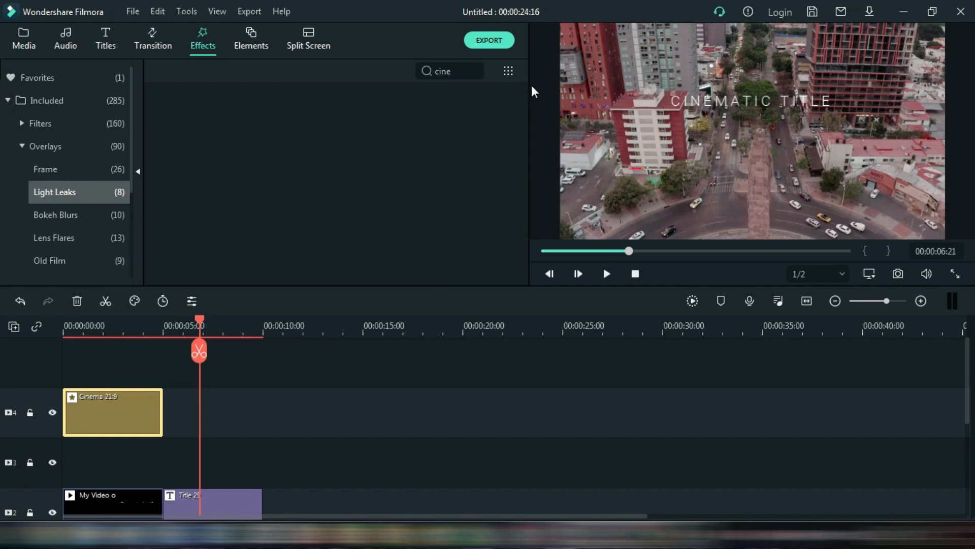
click(475, 72)
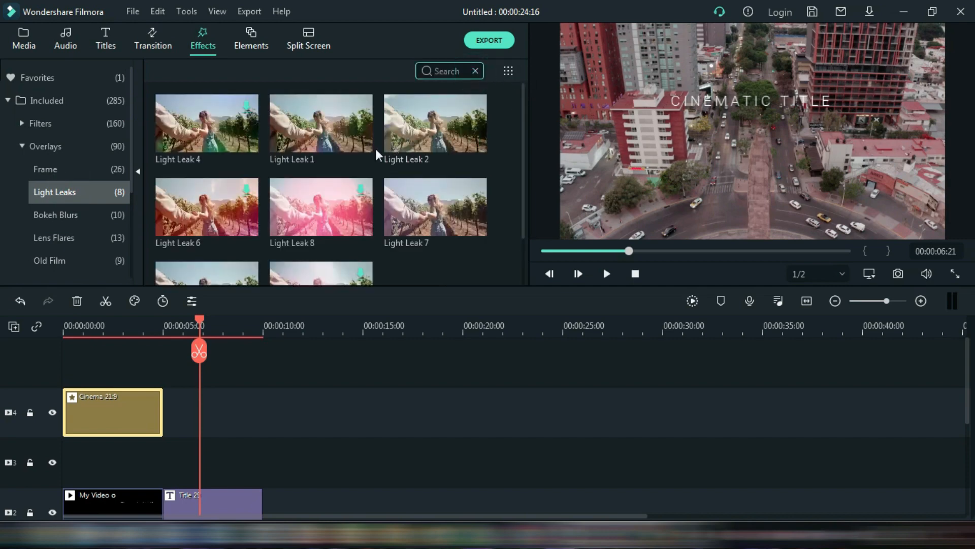
click(435, 211)
drag(441, 213, 182, 453)
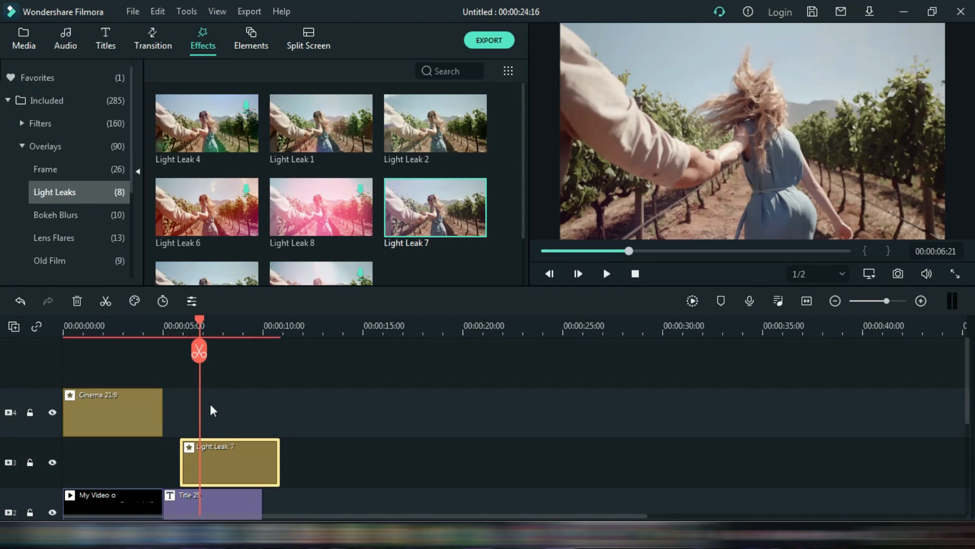
Step: Extend the Cinema 21:9 overlay to about 00:00:14:21 over the city clip and trim the city clip to end with it
scroll(228, 419, down, 2)
scroll(231, 423, down, 2)
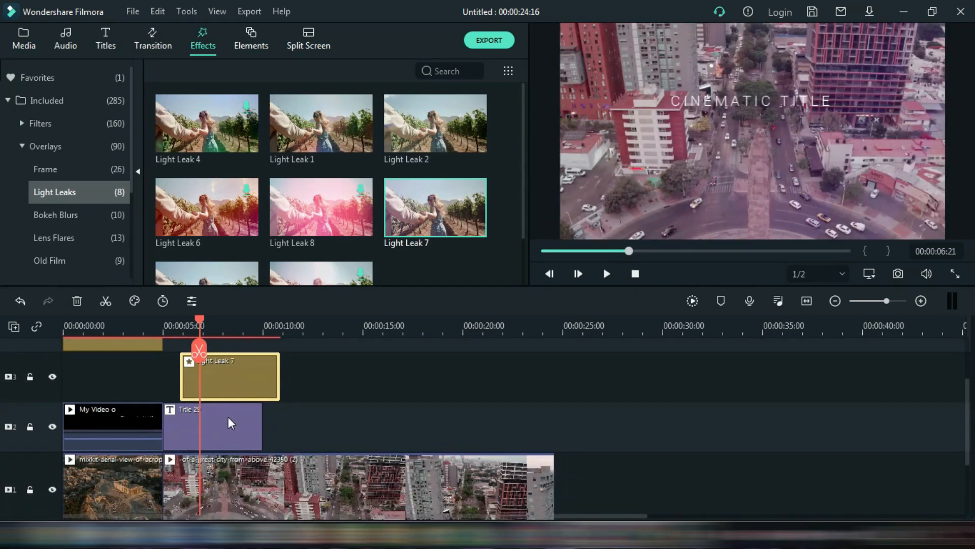
click(147, 340)
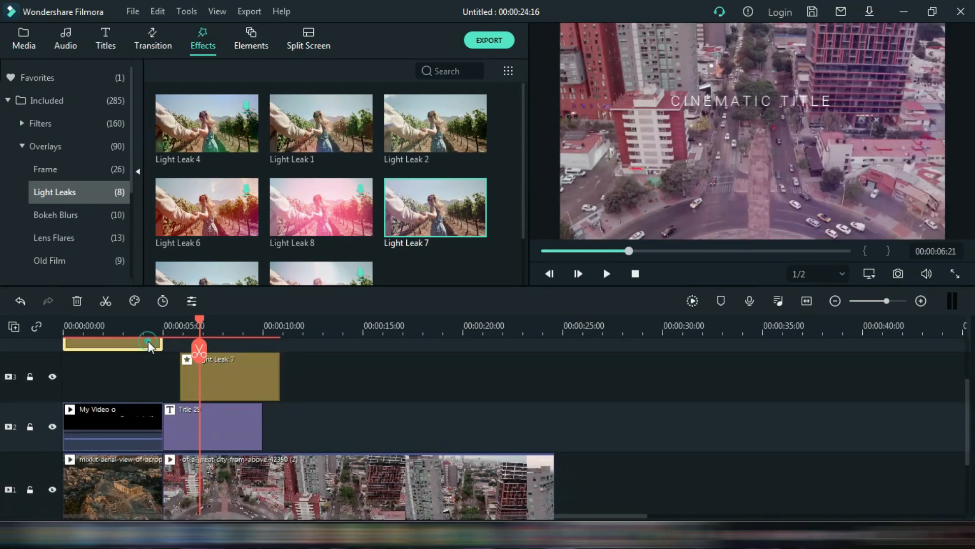
drag(161, 342, 373, 390)
scroll(407, 372, down, 2)
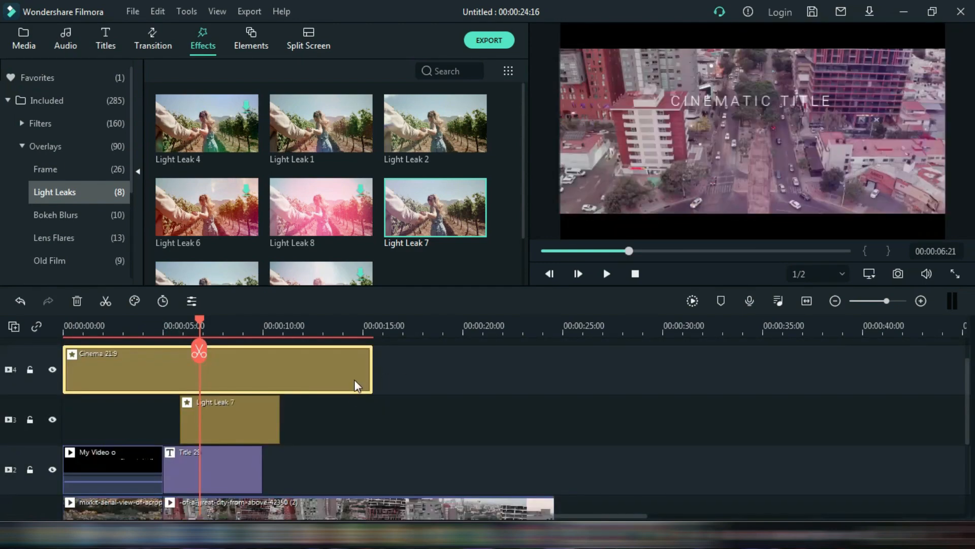
drag(372, 365, 360, 368)
scroll(351, 358, down, 2)
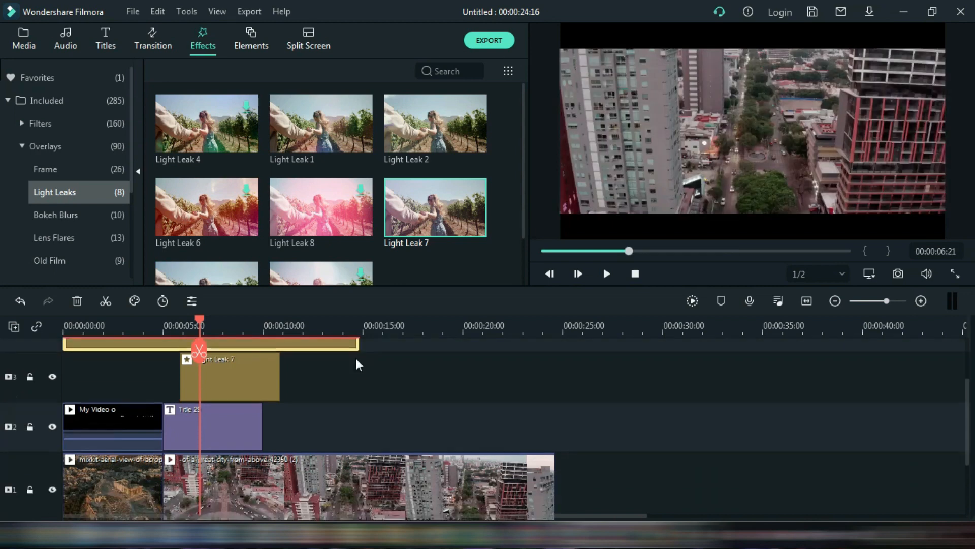
click(550, 483)
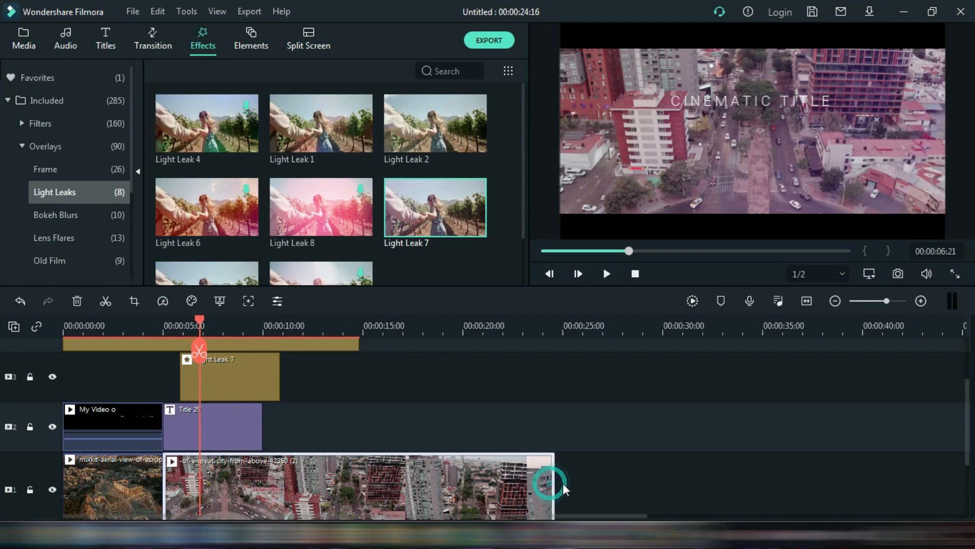
drag(552, 481, 355, 478)
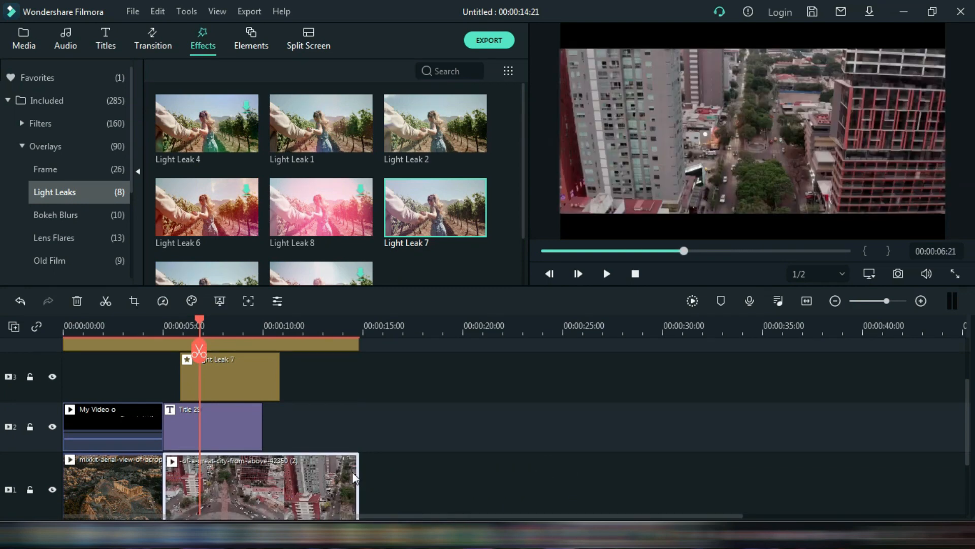
Step: Shift Light Leak 7 on track 3 to start at 00:00:06:05 and play the project from the beginning
click(250, 382)
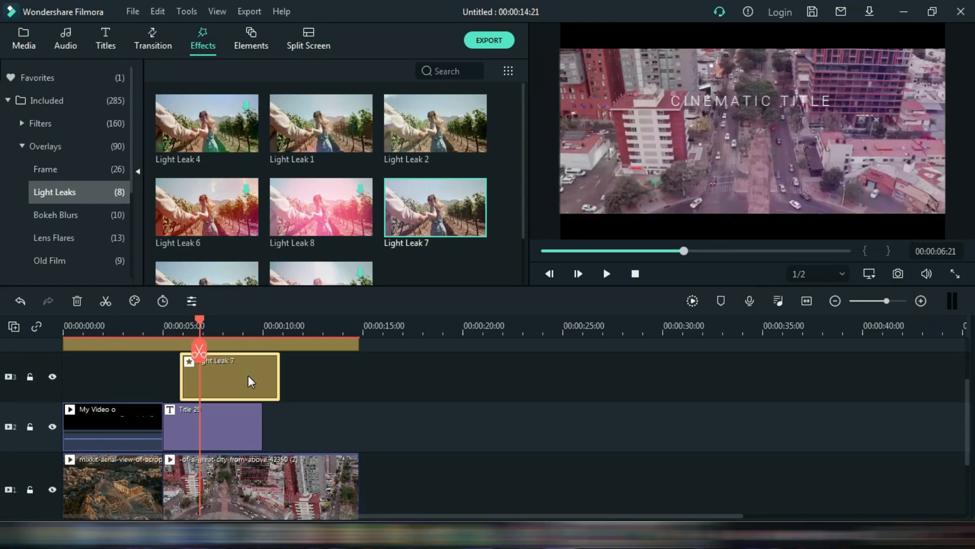
drag(237, 376, 253, 382)
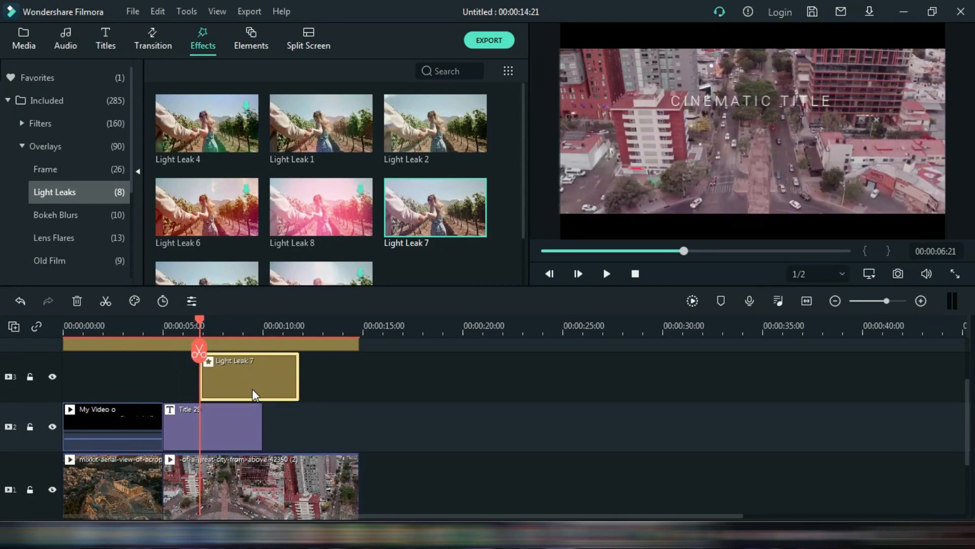
drag(201, 319, 188, 331)
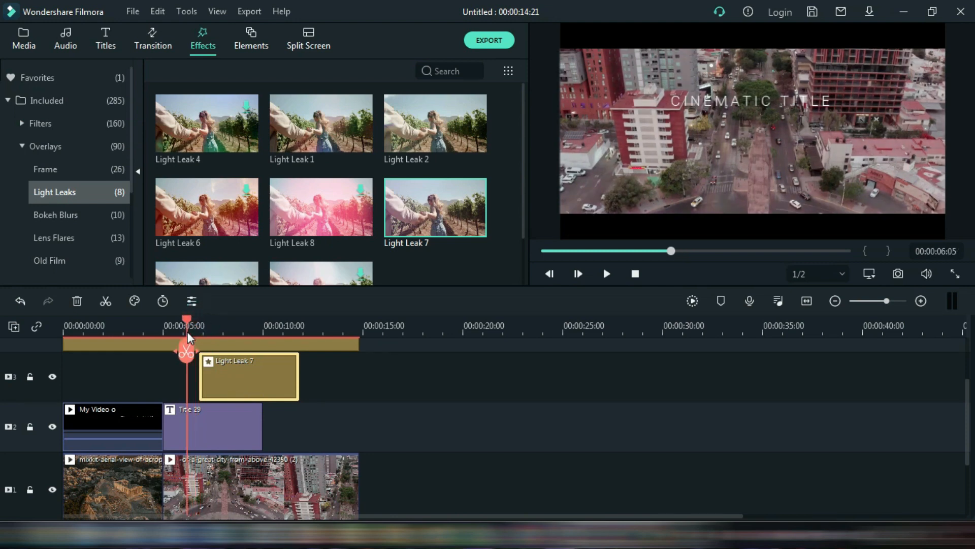
drag(217, 381, 205, 382)
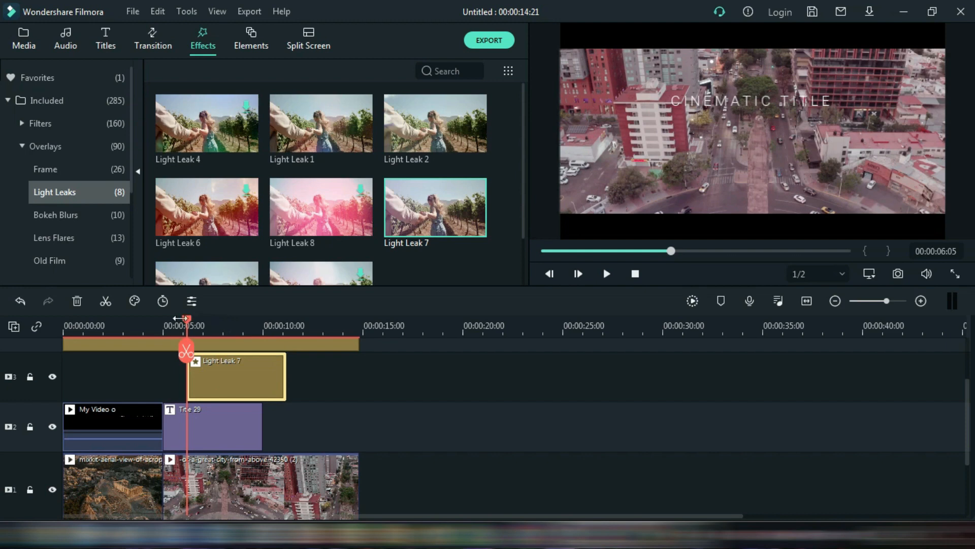
drag(186, 323, 10, 331)
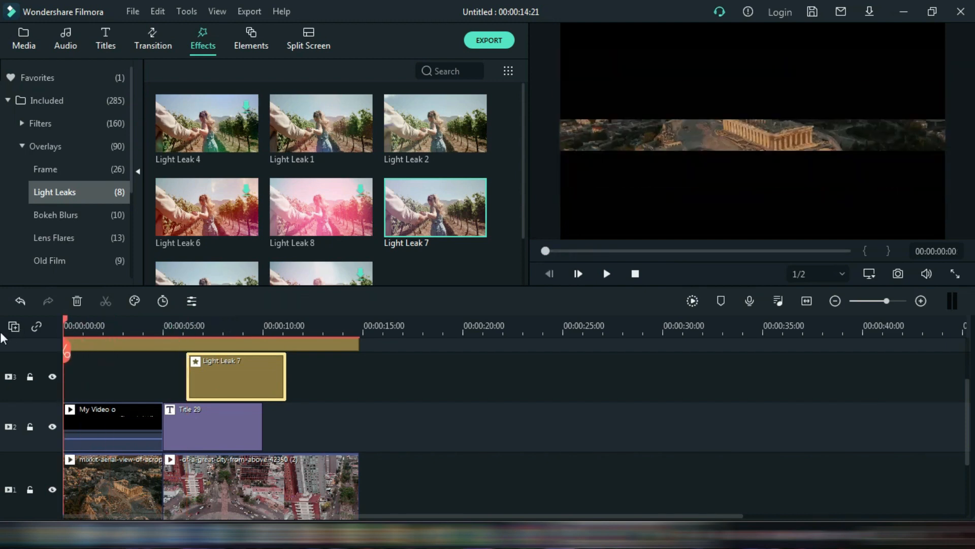
click(607, 273)
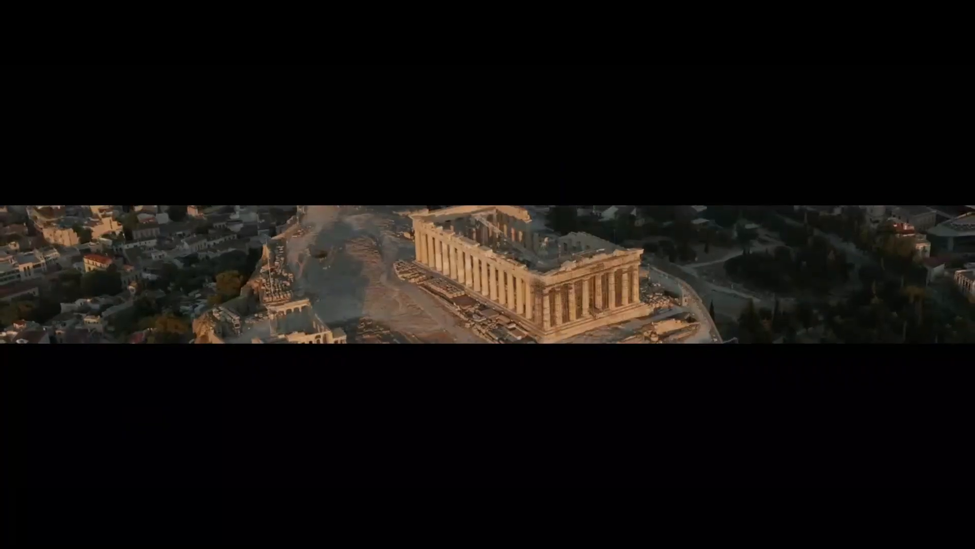